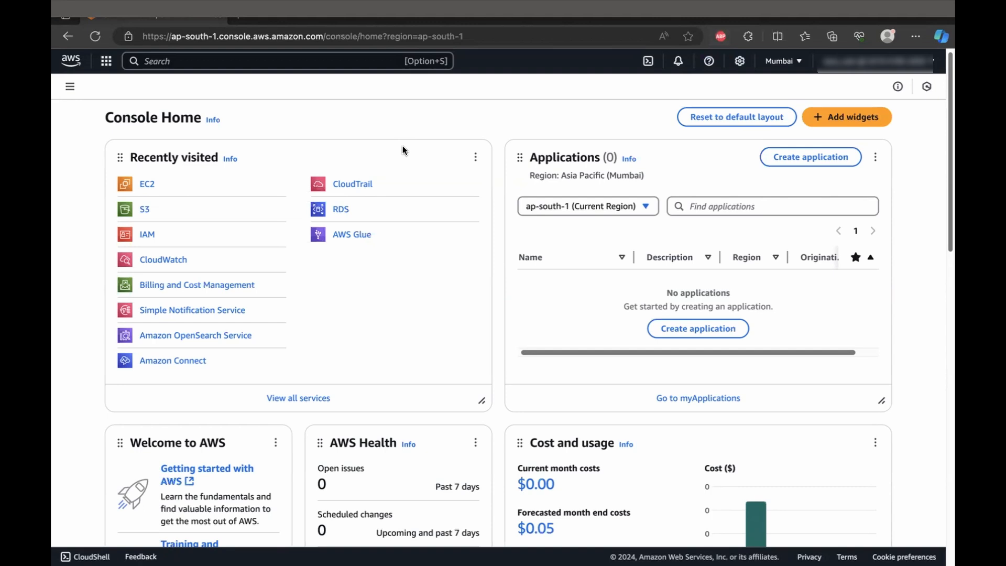
Step: Open the EC2 service and start launching a new instance from its instances list
click(186, 61)
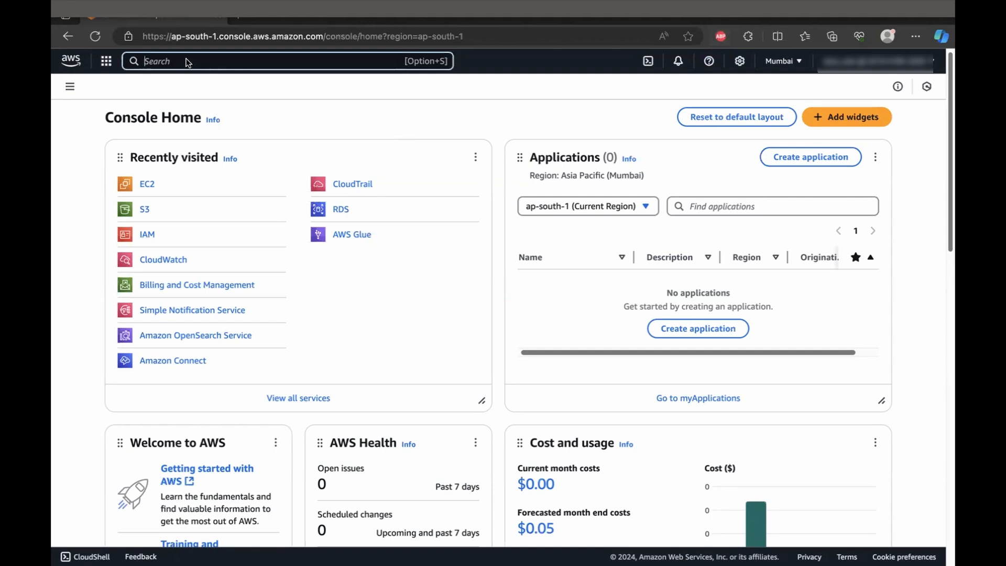
text(ec2)
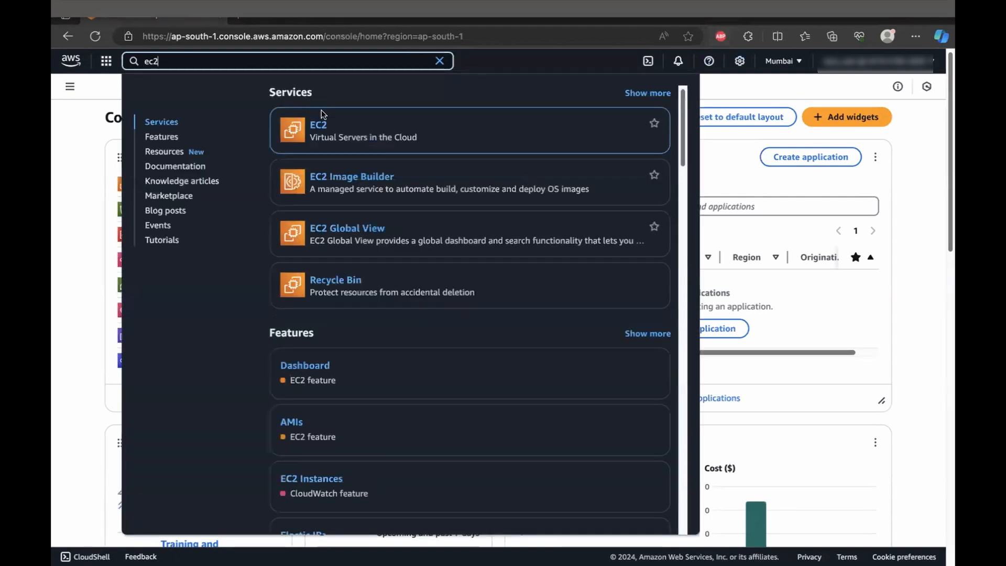
click(319, 127)
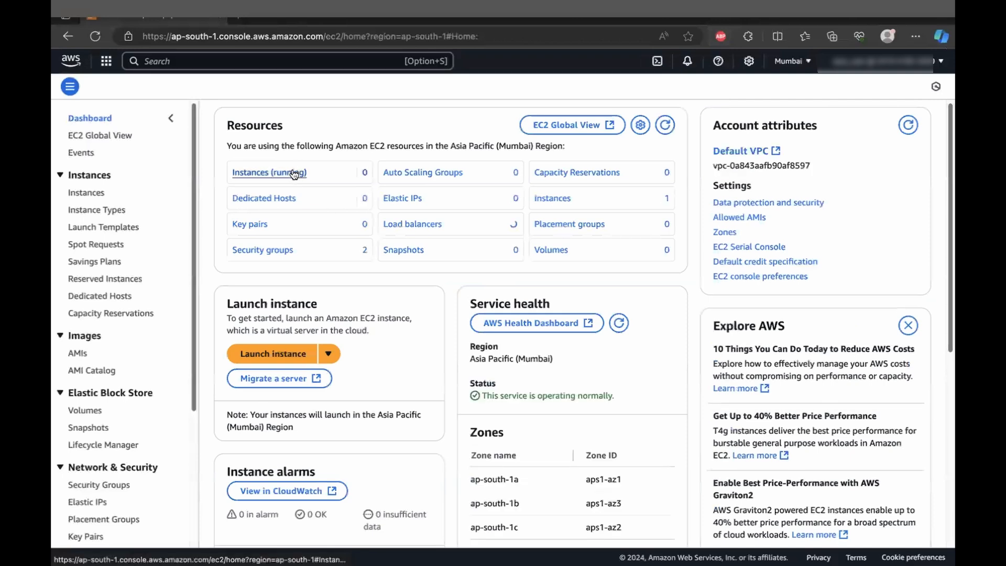
click(294, 173)
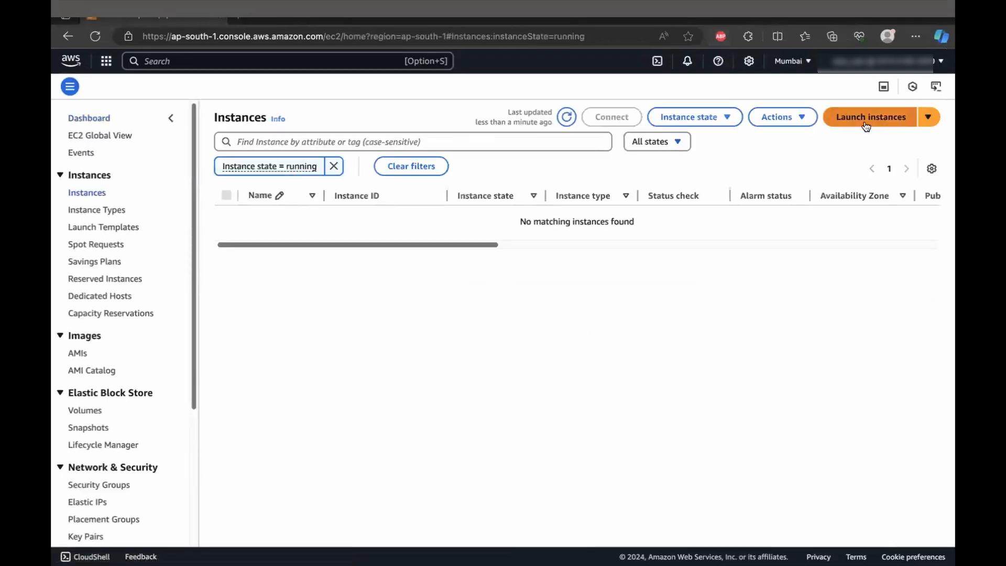
click(867, 126)
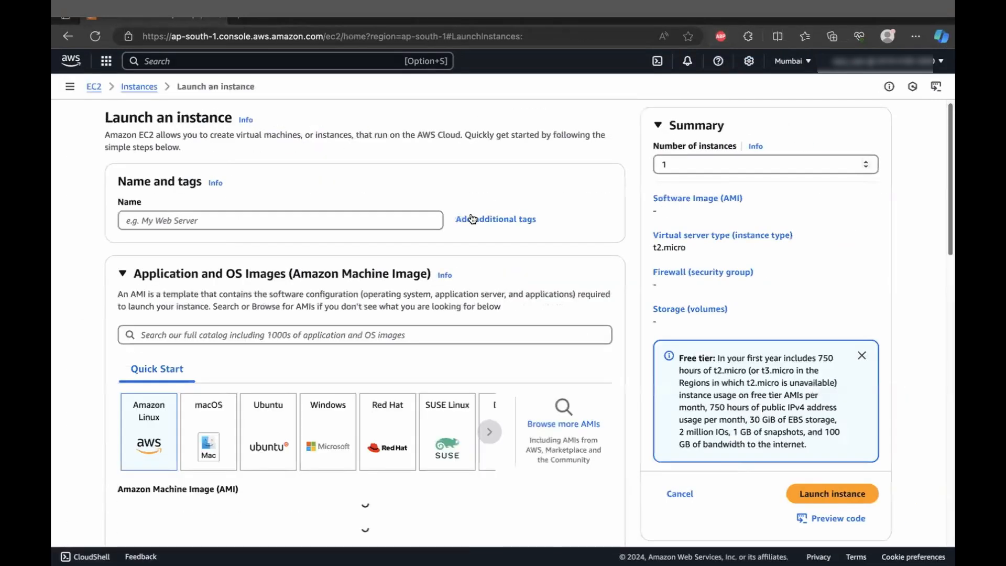
Step: Name the new instance my-apache-server
click(388, 218)
text(my)
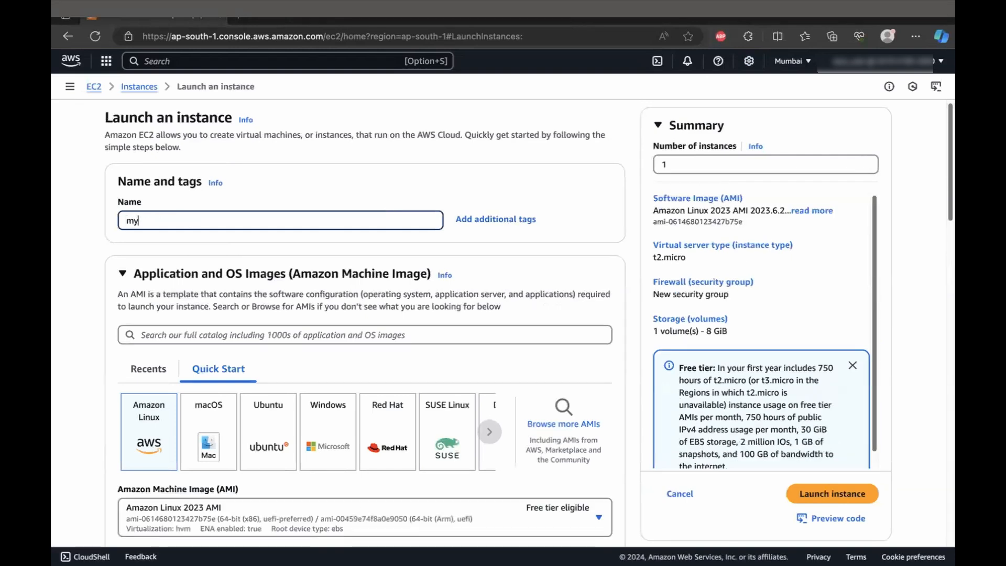
text(-wev)
text(pa)
text(che-server)
Step: Review the Amazon Linux 2023 image settings and browse the available instance types with their vCPU, memory and pricing
scroll(404, 313, down, 2)
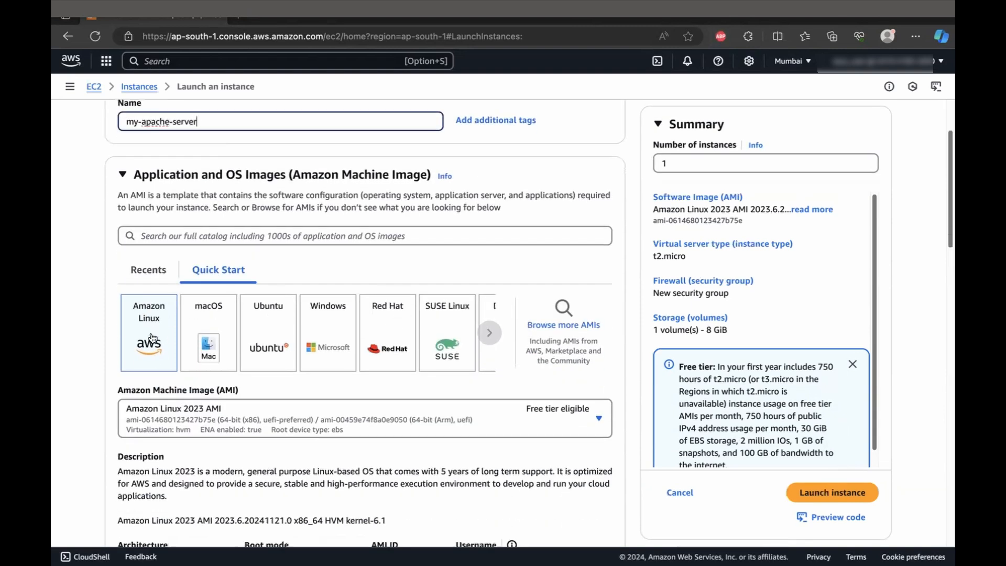
scroll(152, 337, down, 1)
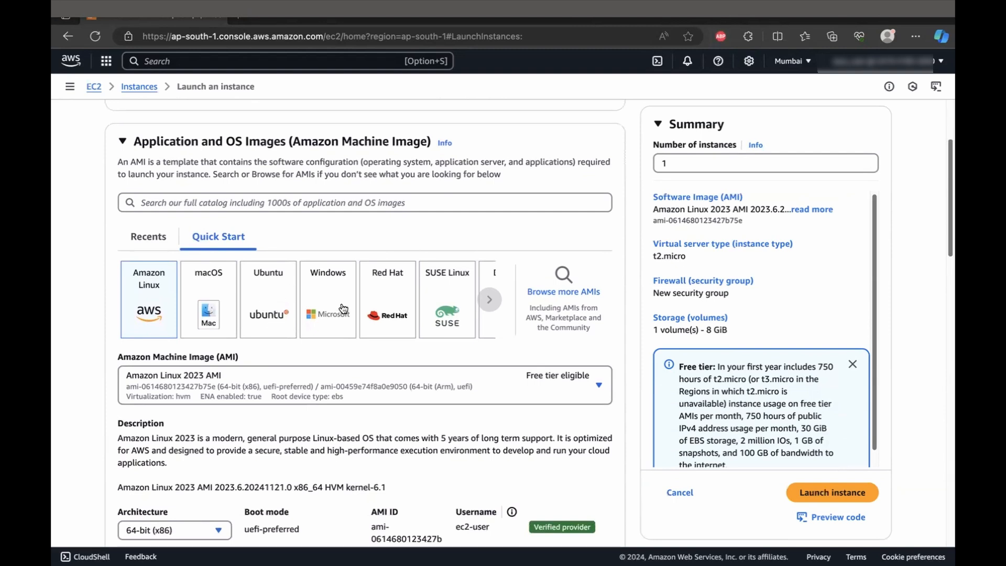
scroll(343, 309, down, 5)
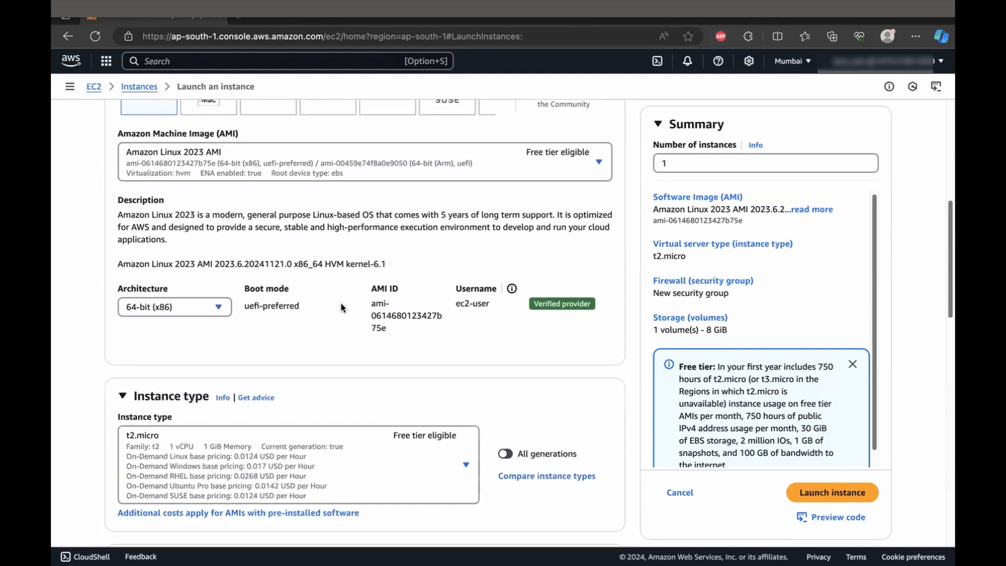
scroll(340, 308, down, 1)
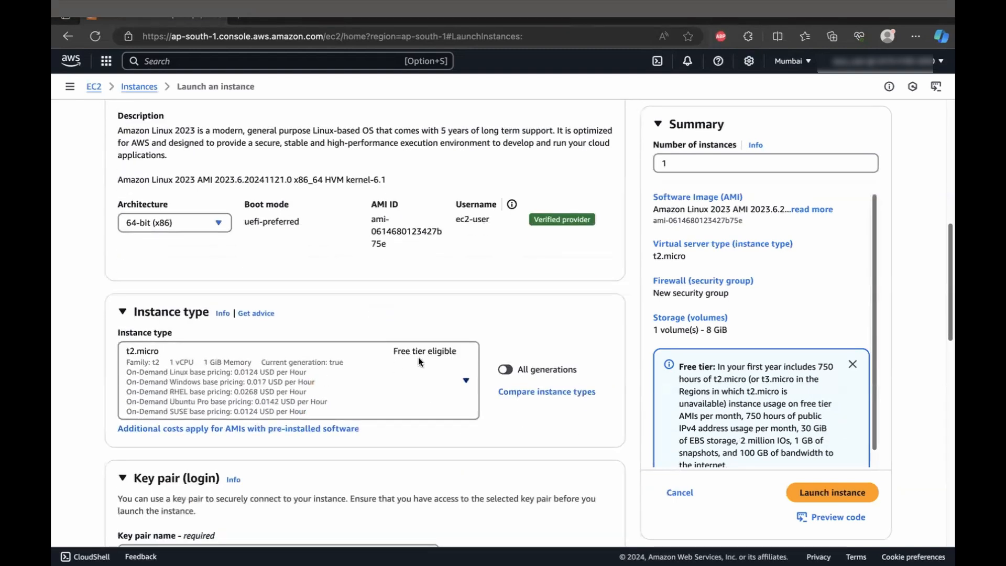
click(370, 380)
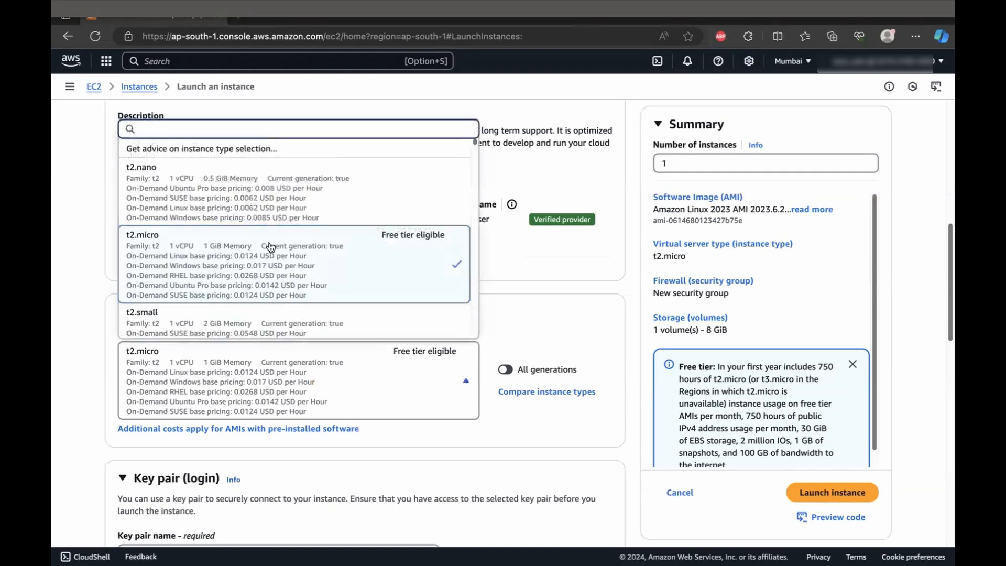
scroll(270, 246, down, 1)
scroll(269, 246, down, 10)
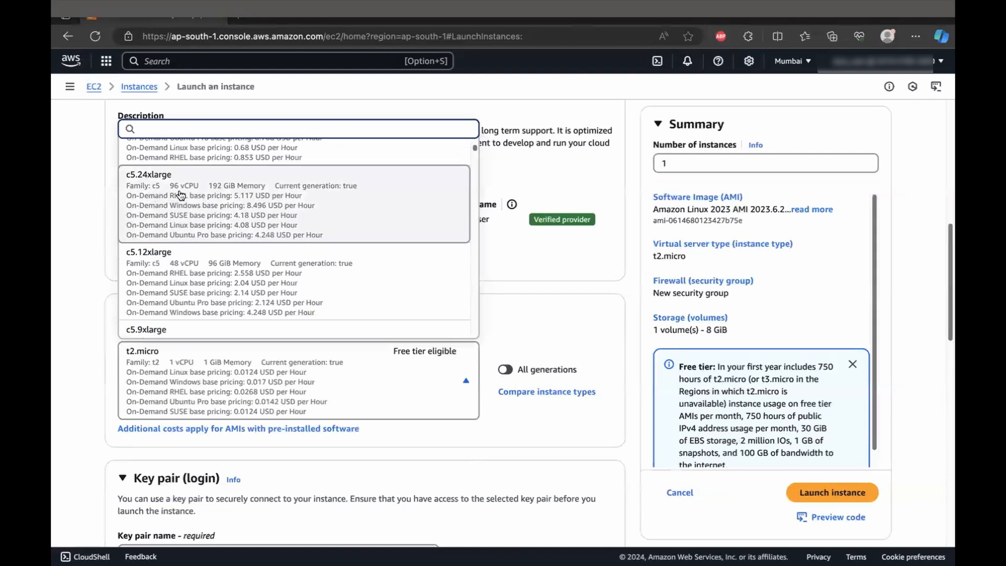
click(75, 299)
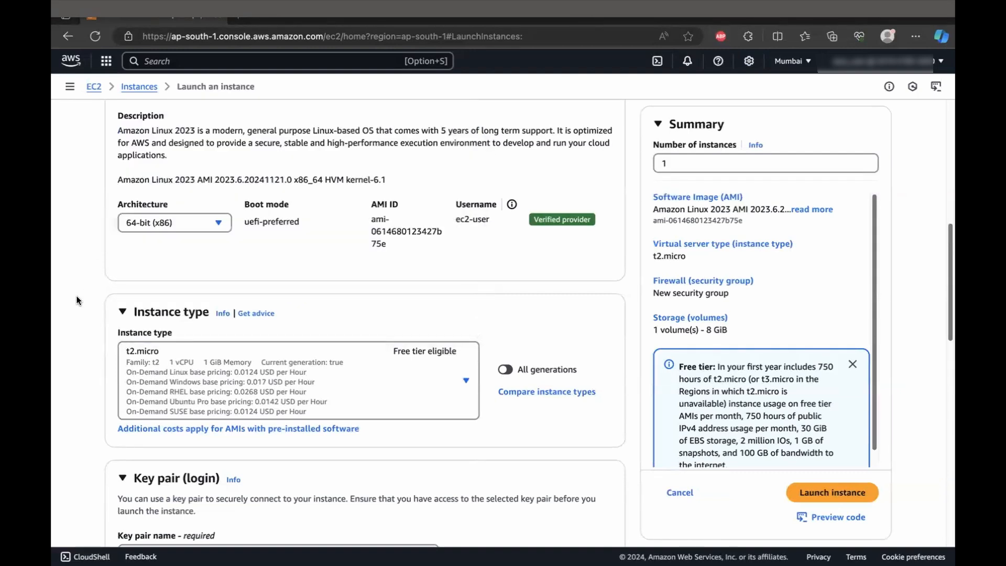
Step: Edit the network settings to place the instance in app-vpc and its public-subnet
scroll(77, 300, down, 2)
scroll(77, 300, down, 5)
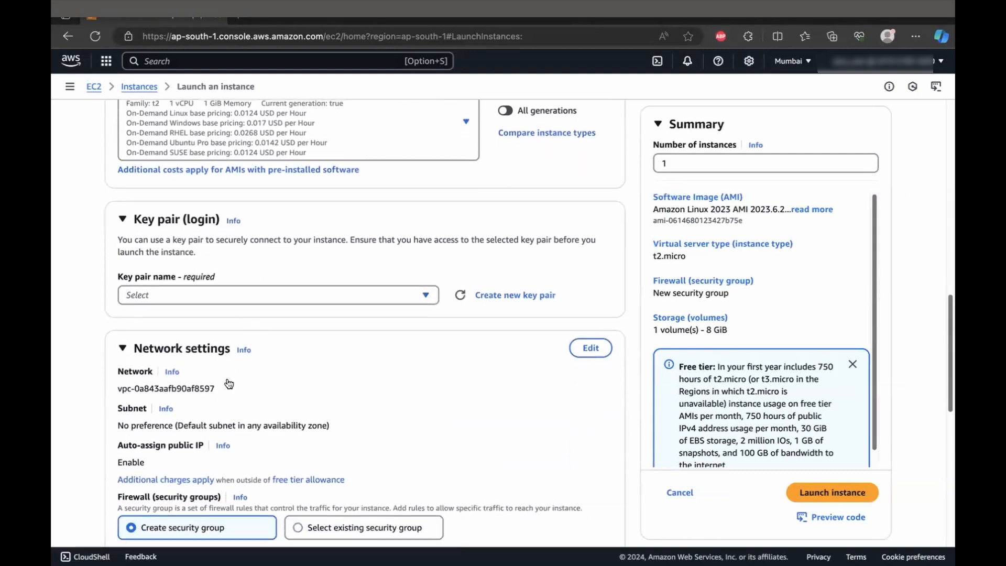
click(596, 243)
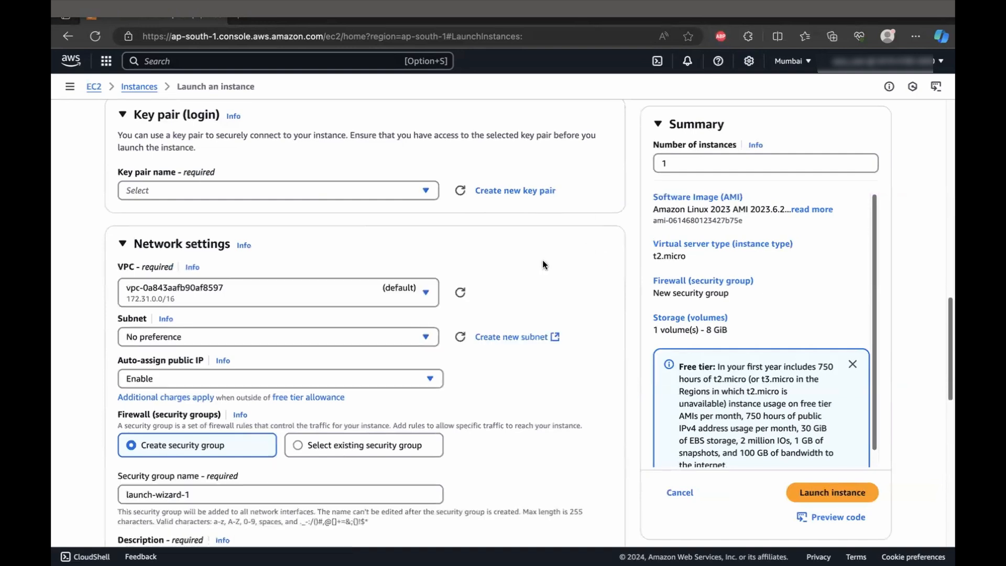
click(293, 296)
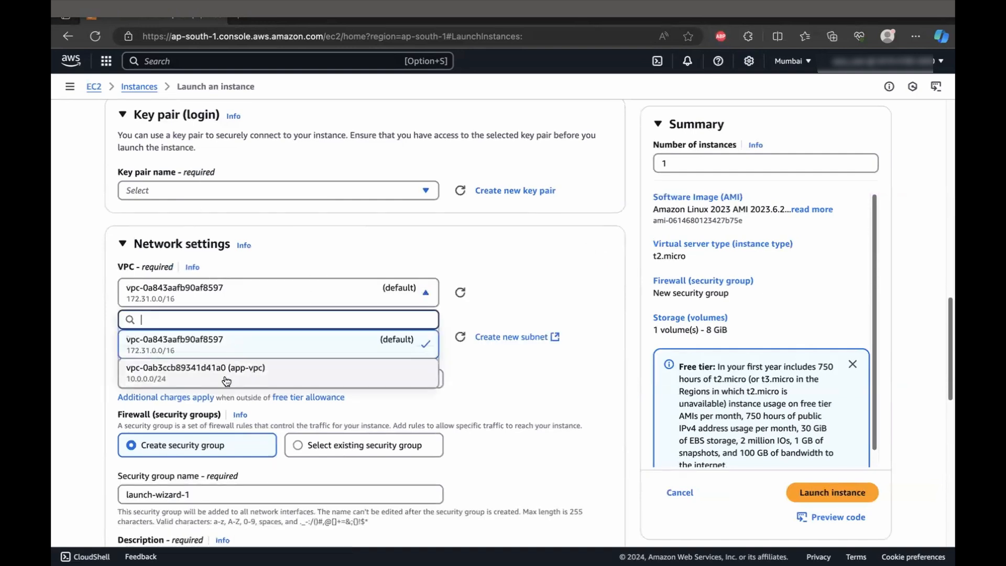
click(209, 373)
click(208, 370)
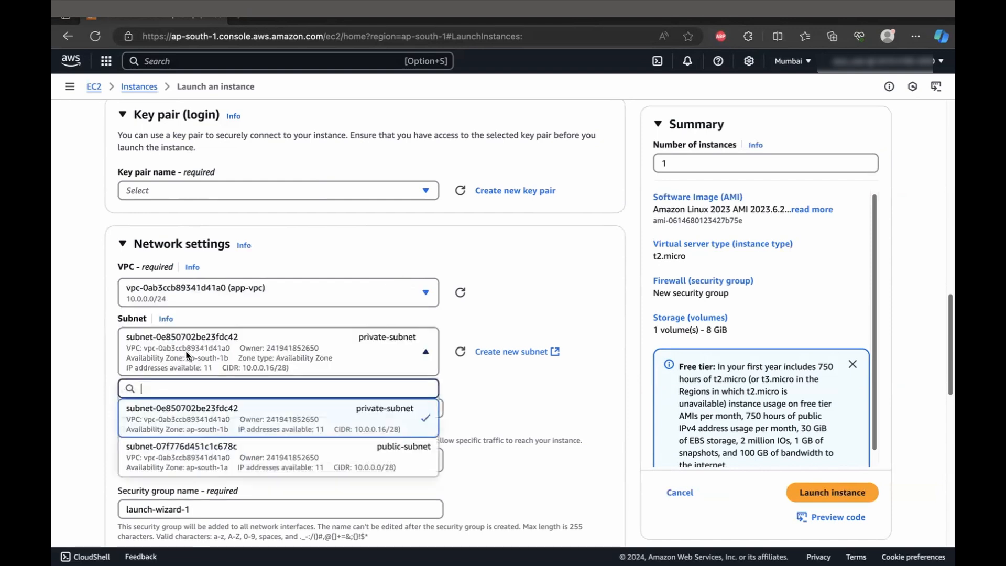
click(209, 462)
Step: Enable automatic public IP assignment for the instance
scroll(207, 459, down, 1)
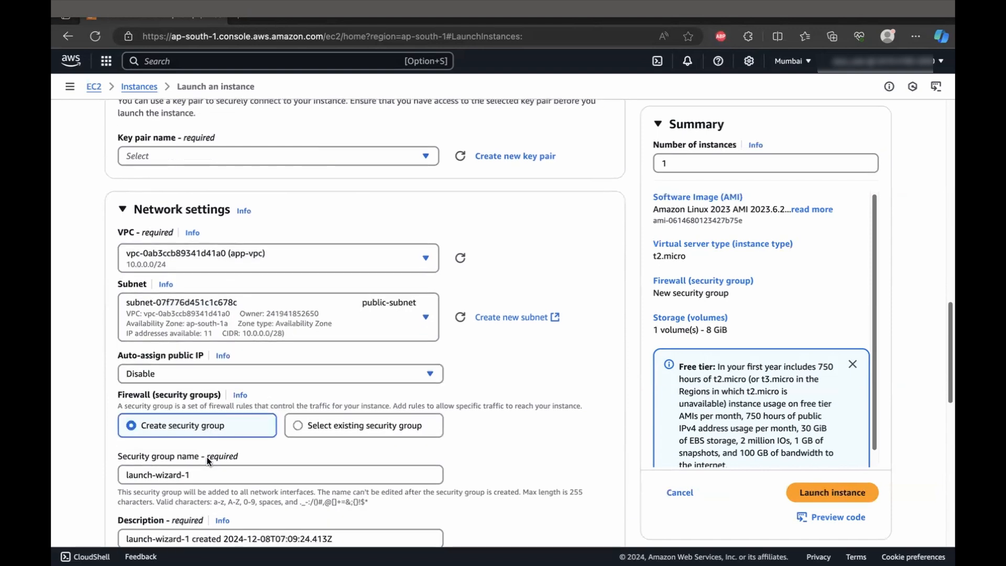
click(180, 375)
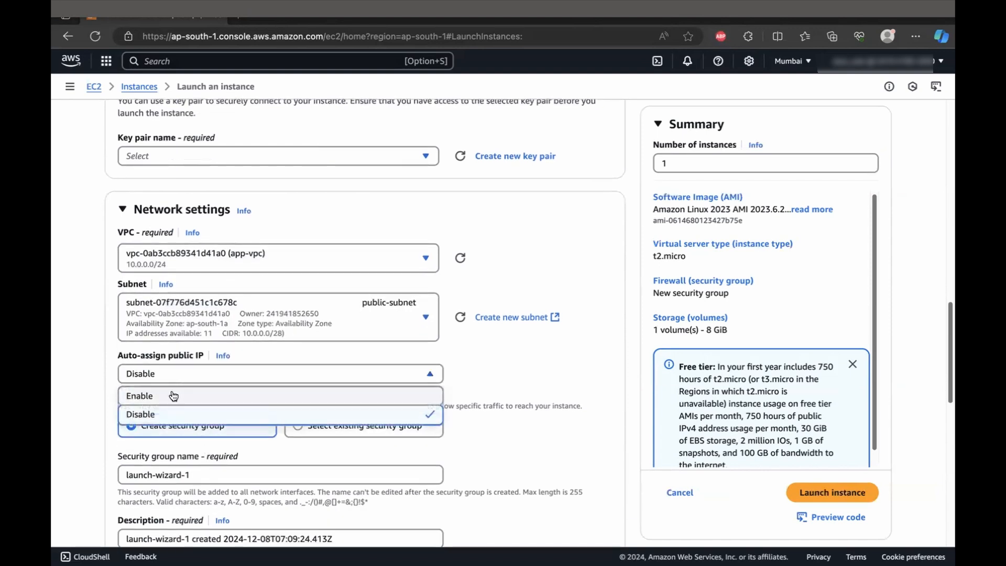
click(171, 396)
Step: Check the source type options of the default ssh inbound rule and remove that rule from the new security group
scroll(170, 396, down, 4)
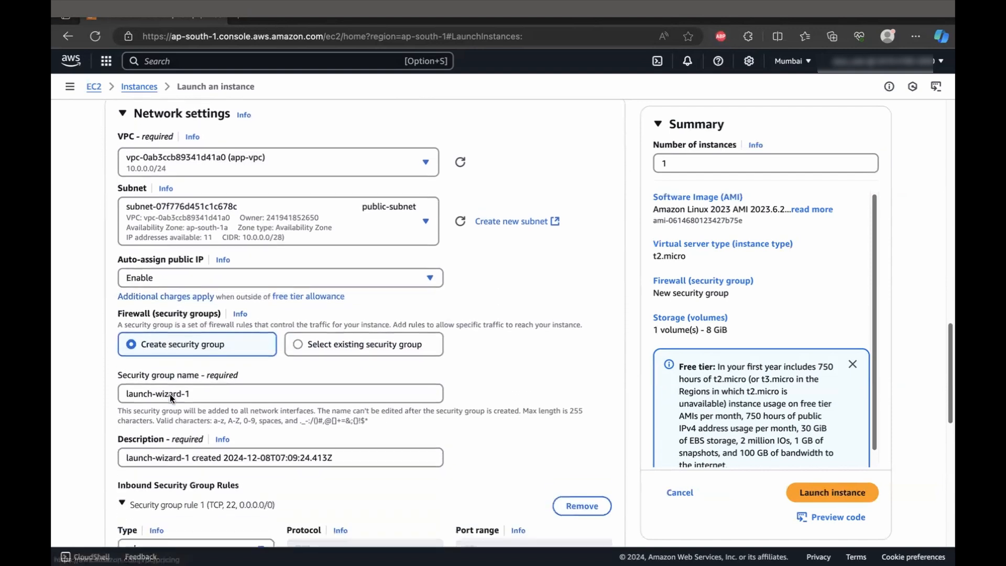
scroll(208, 344, down, 4)
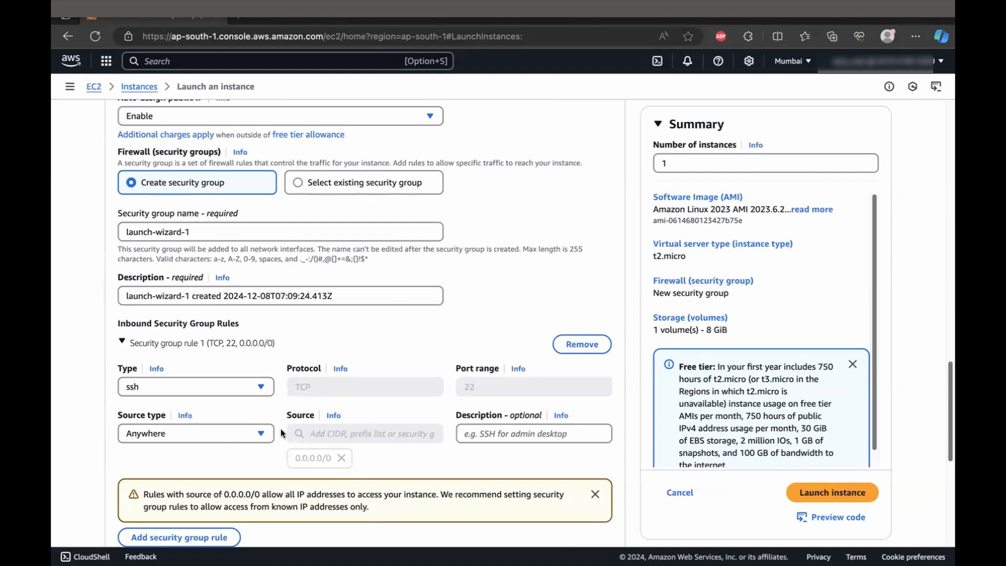
click(226, 426)
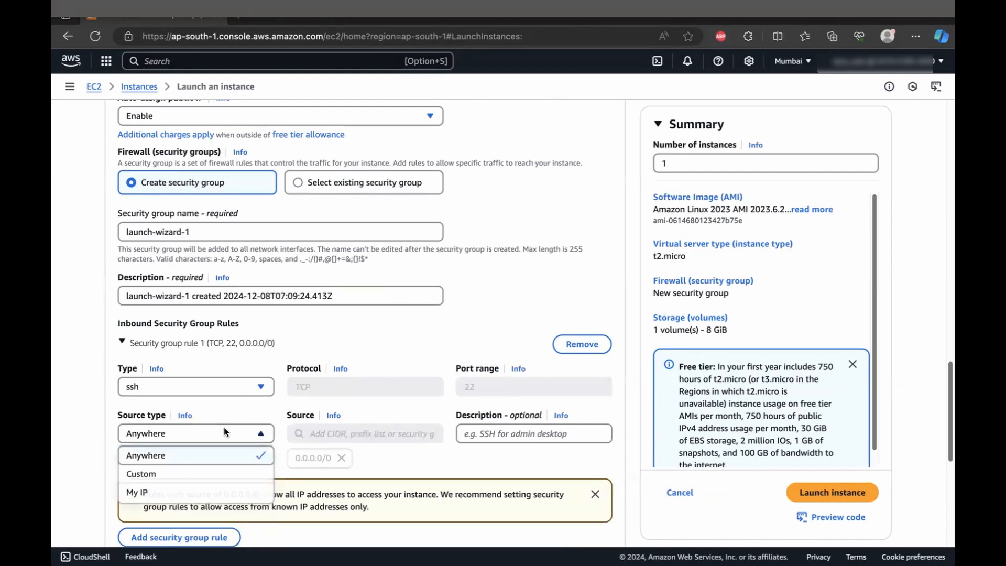
click(216, 403)
scroll(216, 402, down, 2)
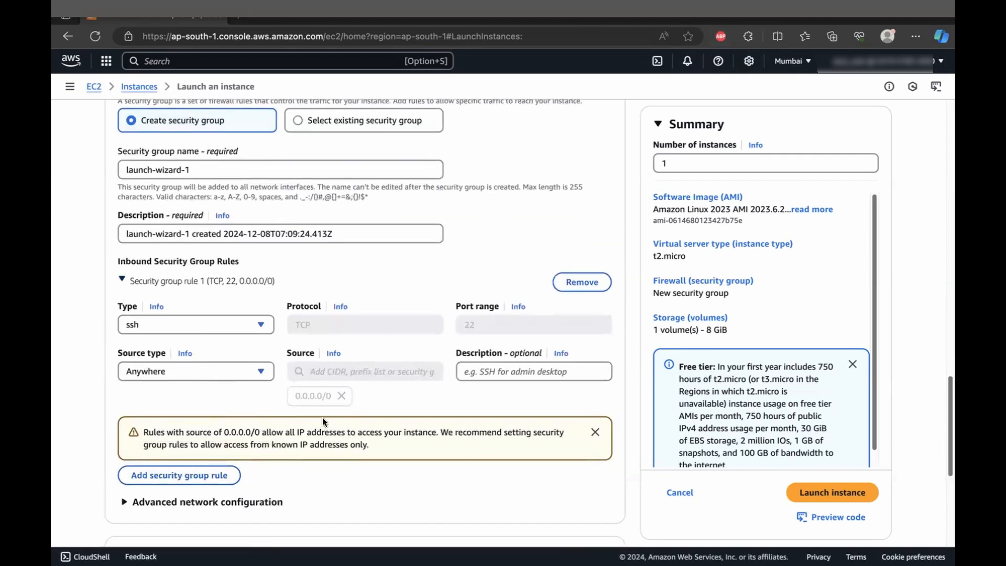
click(588, 283)
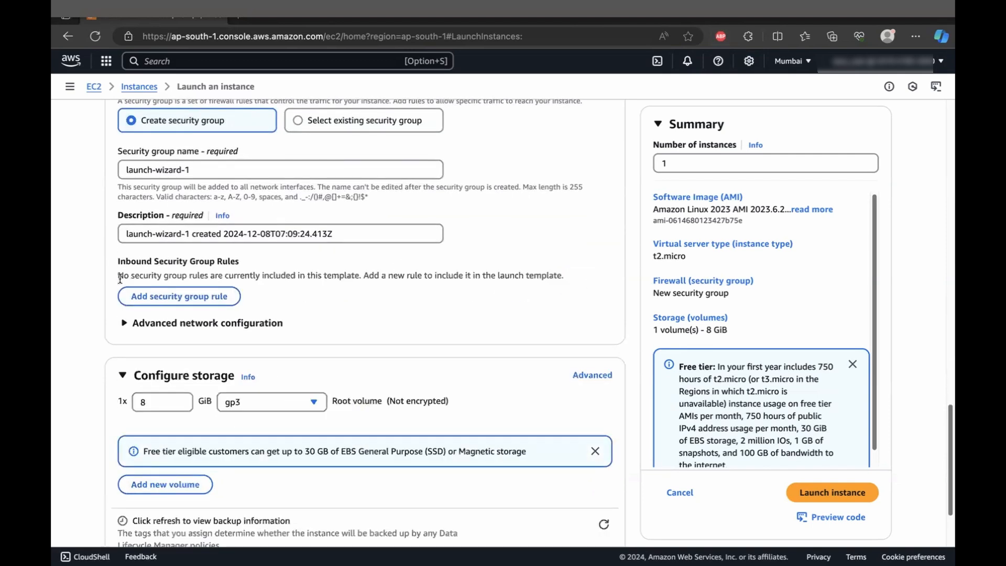
Step: Add an inbound security group rule of type HTTP with the source type Anywhere
click(179, 296)
click(227, 322)
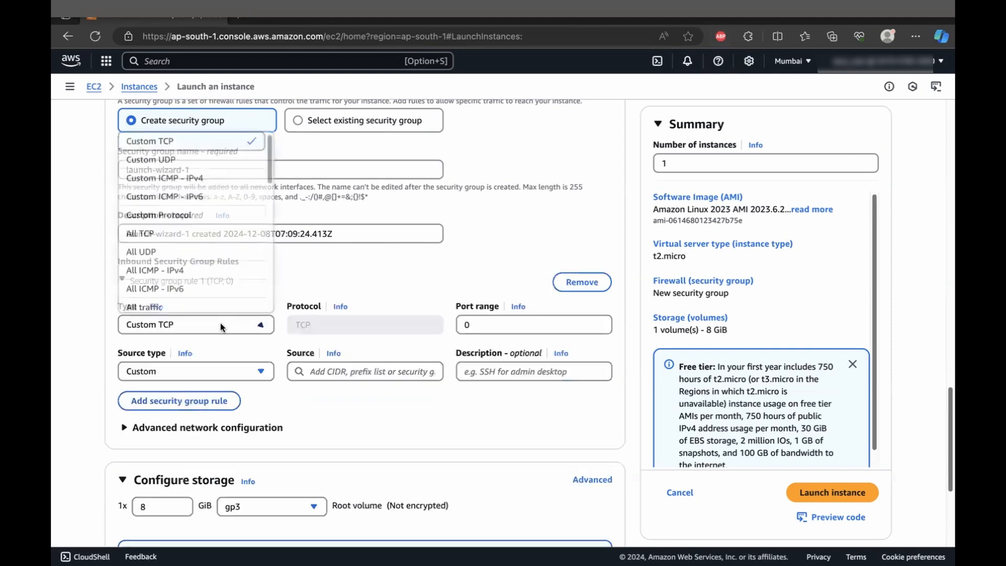
scroll(185, 219, down, 1)
scroll(185, 219, down, 2)
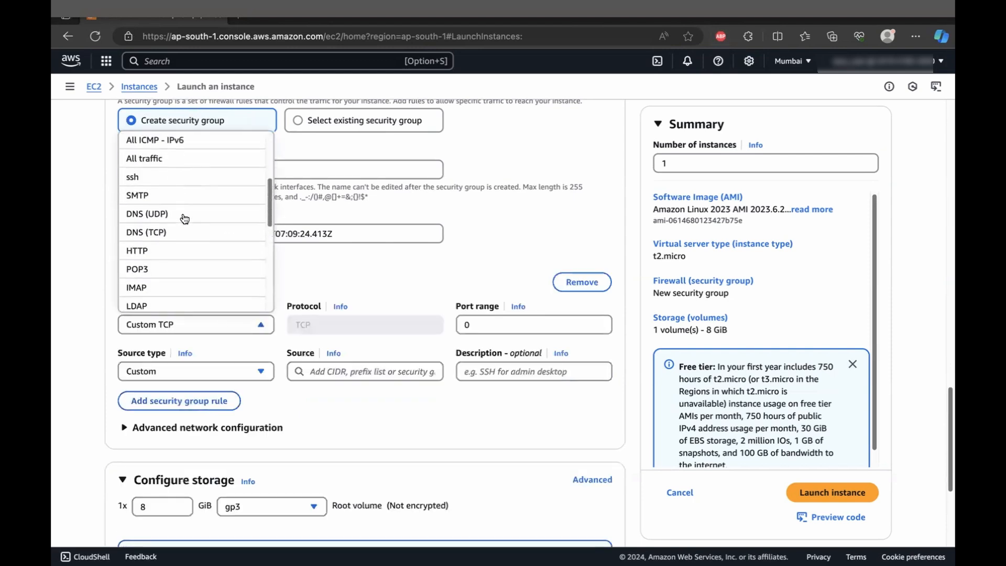
scroll(185, 219, down, 2)
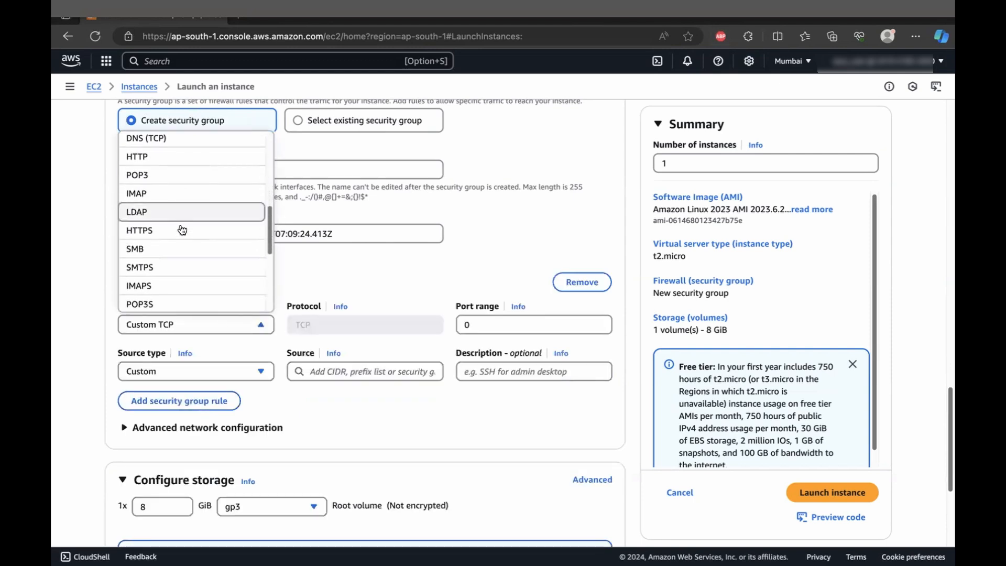
click(158, 156)
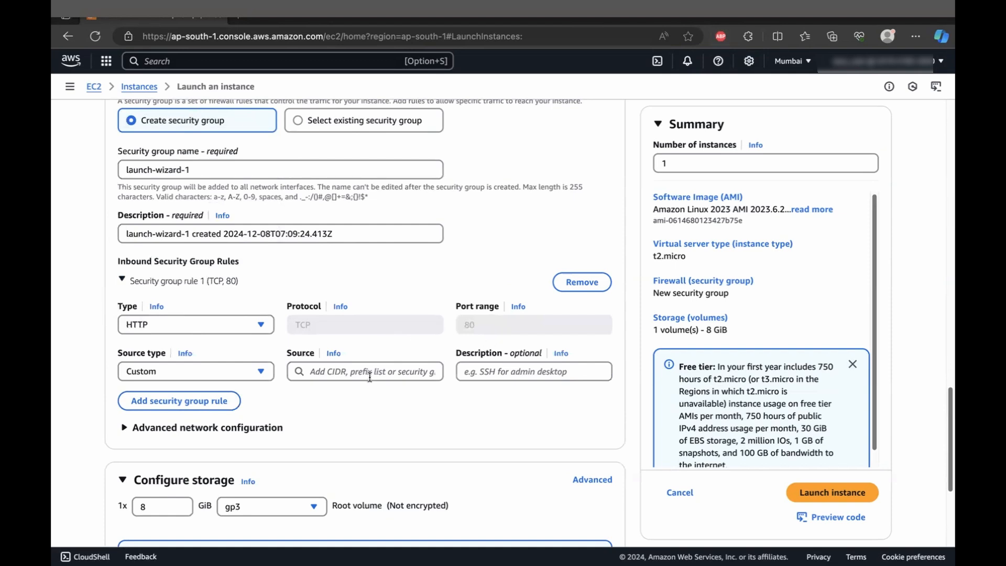
click(237, 370)
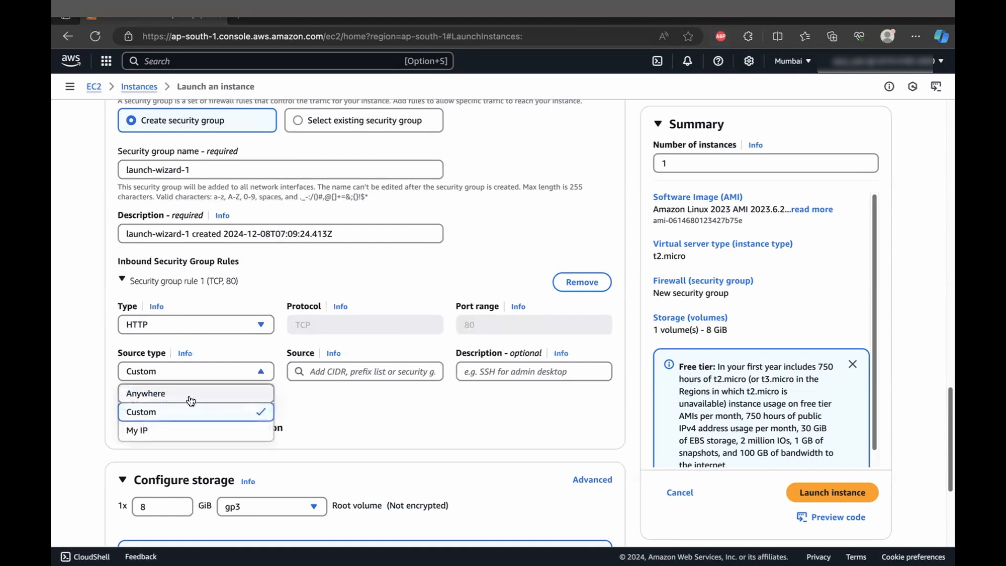
click(192, 399)
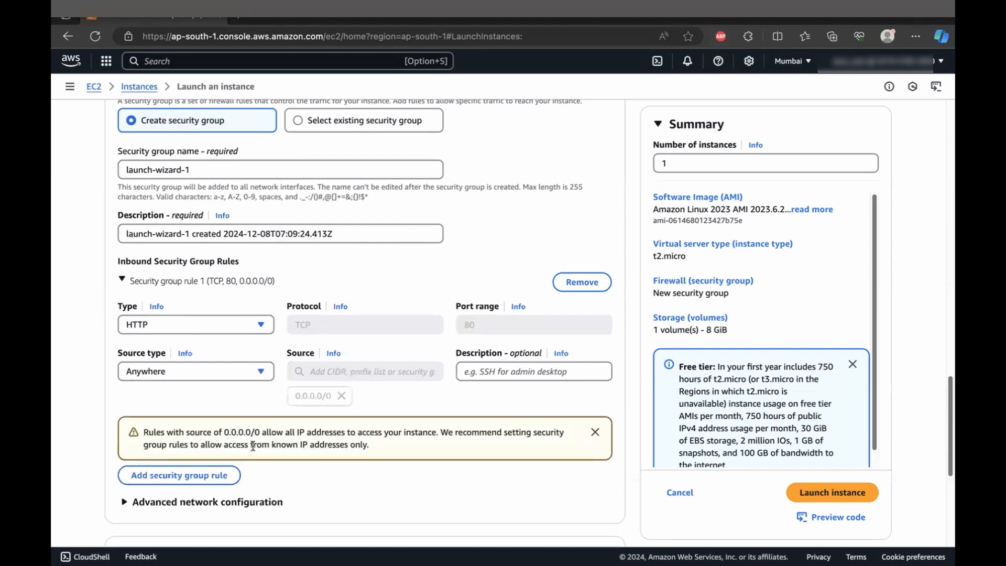
Step: Assign the IAM instance profile ec2-read-role in the advanced details of the launch settings
scroll(253, 448, down, 1)
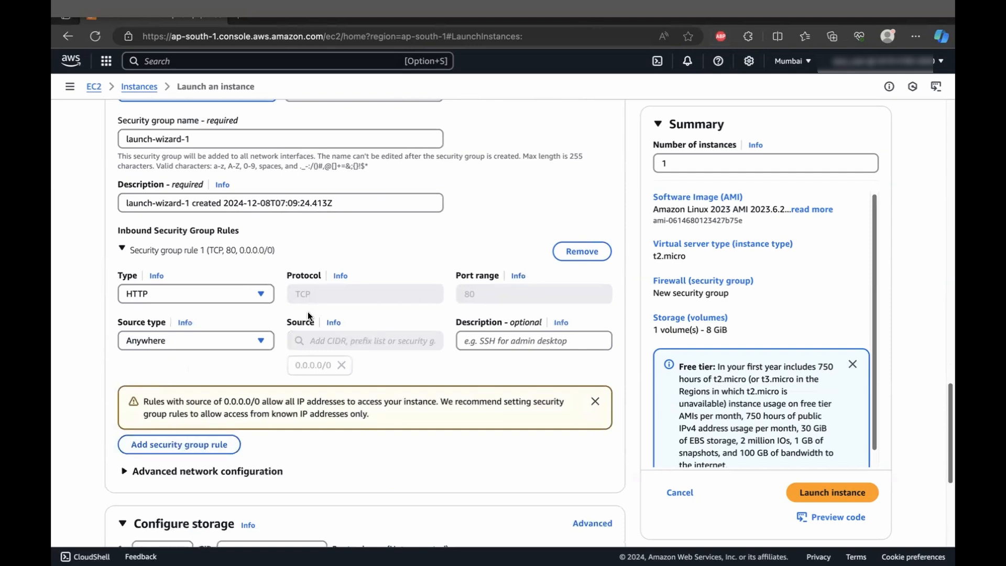
scroll(307, 313, down, 2)
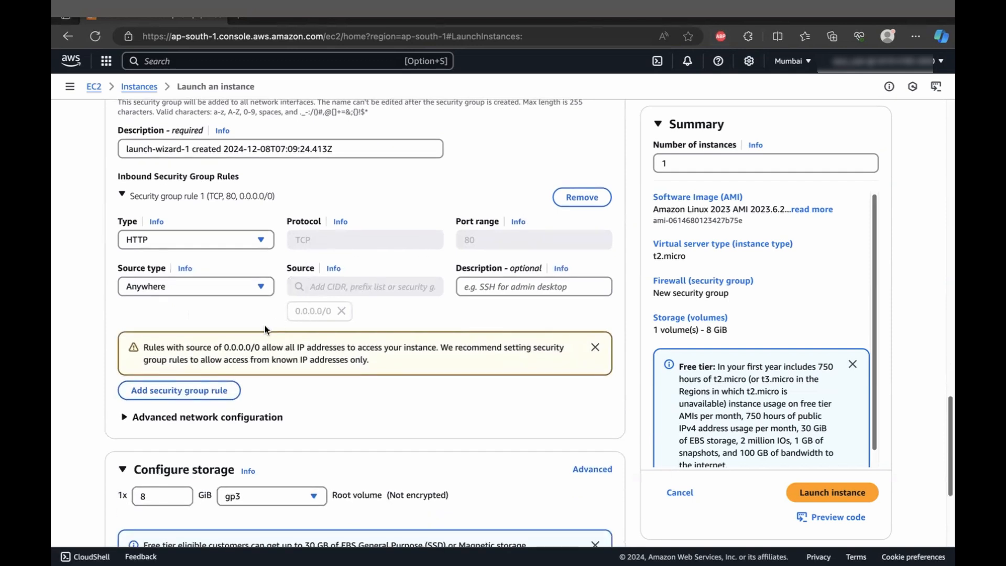
scroll(265, 325, down, 8)
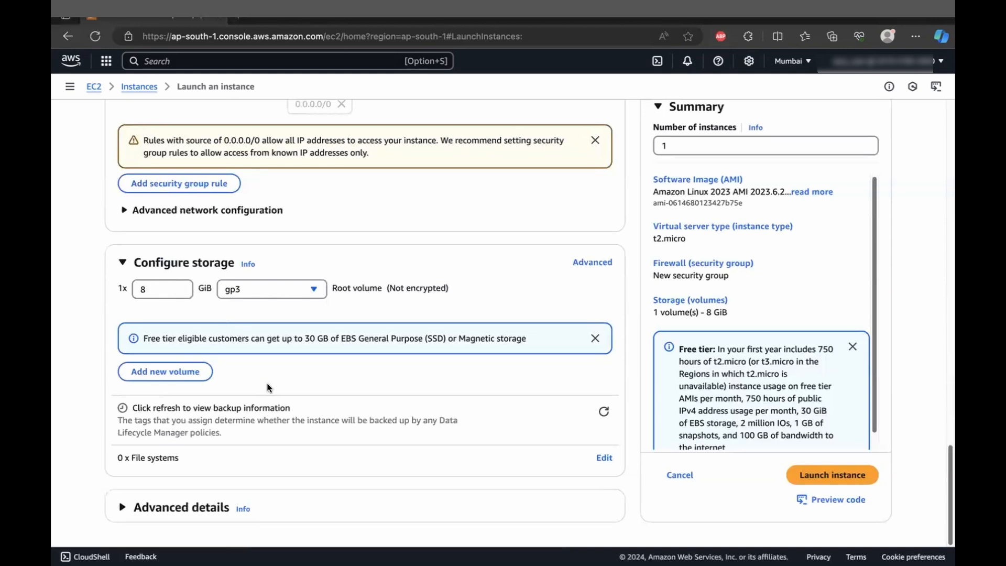
click(192, 507)
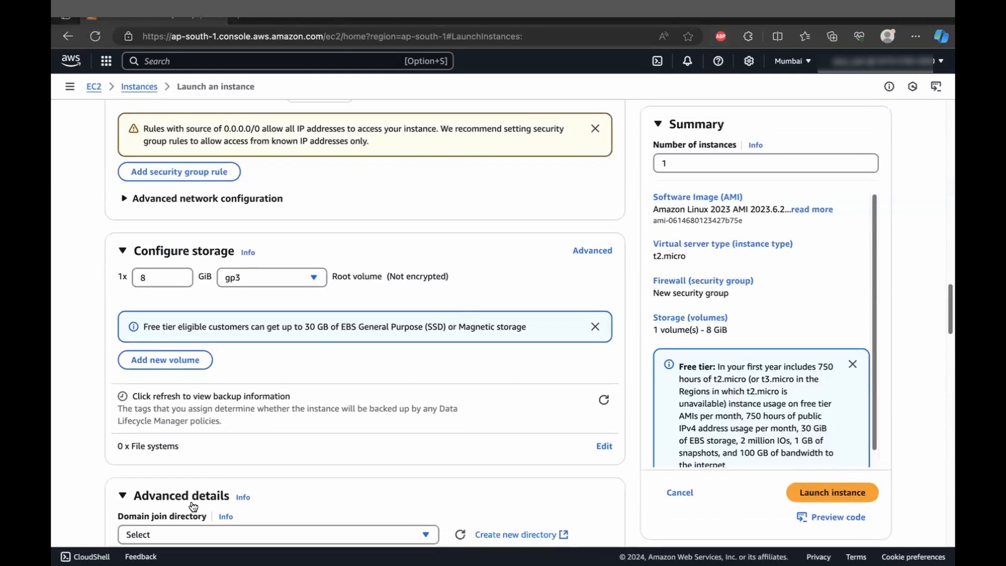
scroll(193, 507, down, 4)
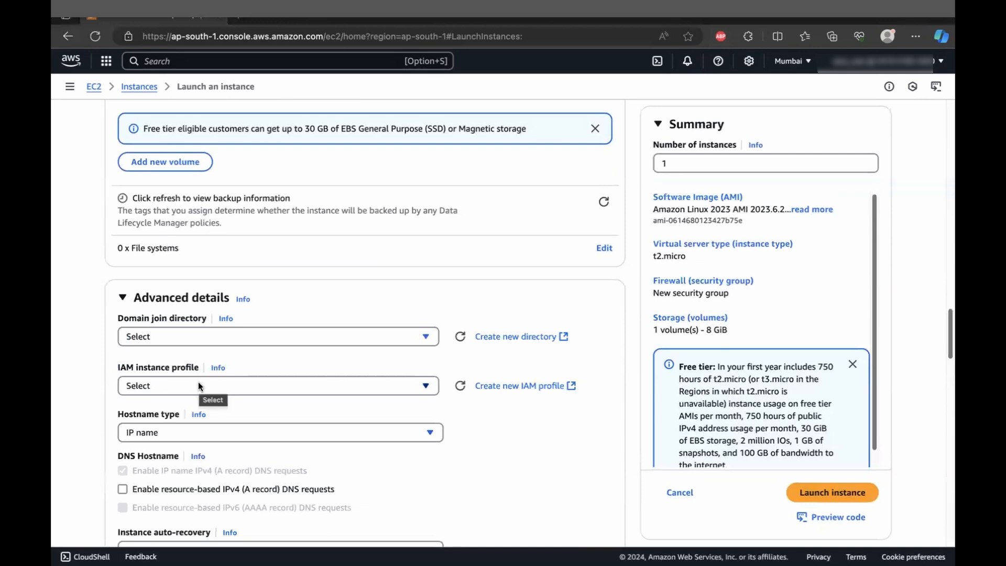
click(199, 386)
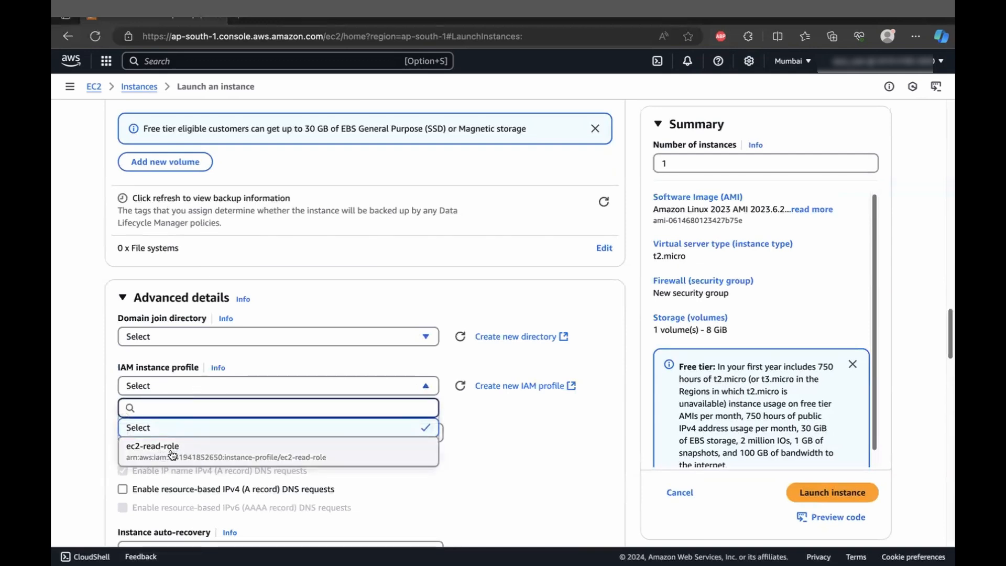
click(173, 454)
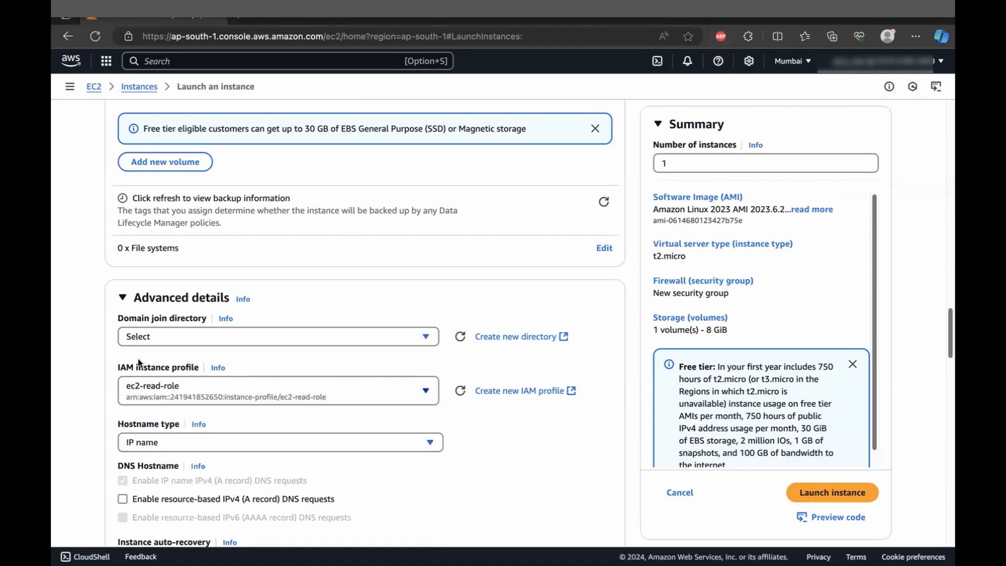
Step: Launch the instance, choosing to proceed without a key pair
scroll(104, 403, down, 4)
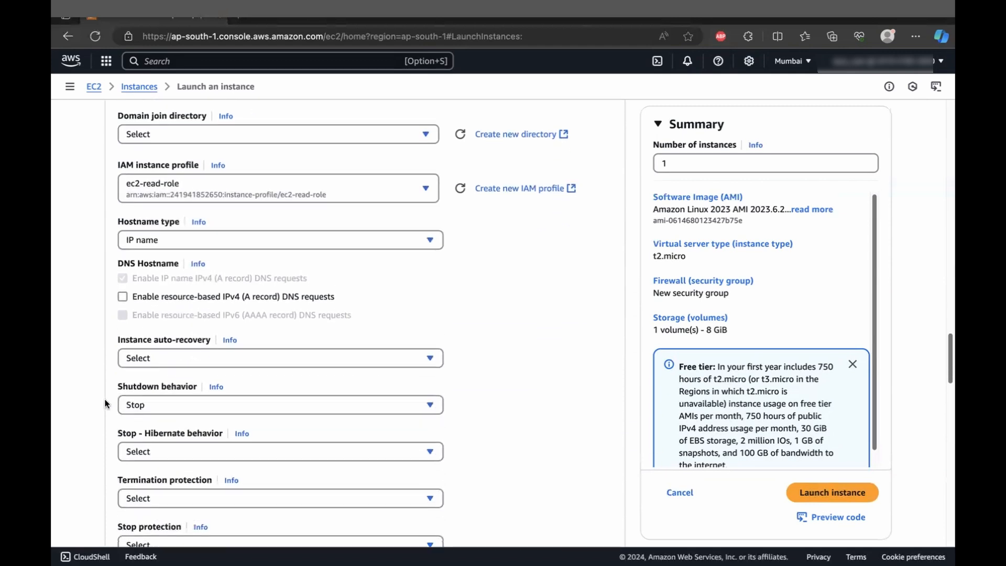
scroll(104, 404, down, 7)
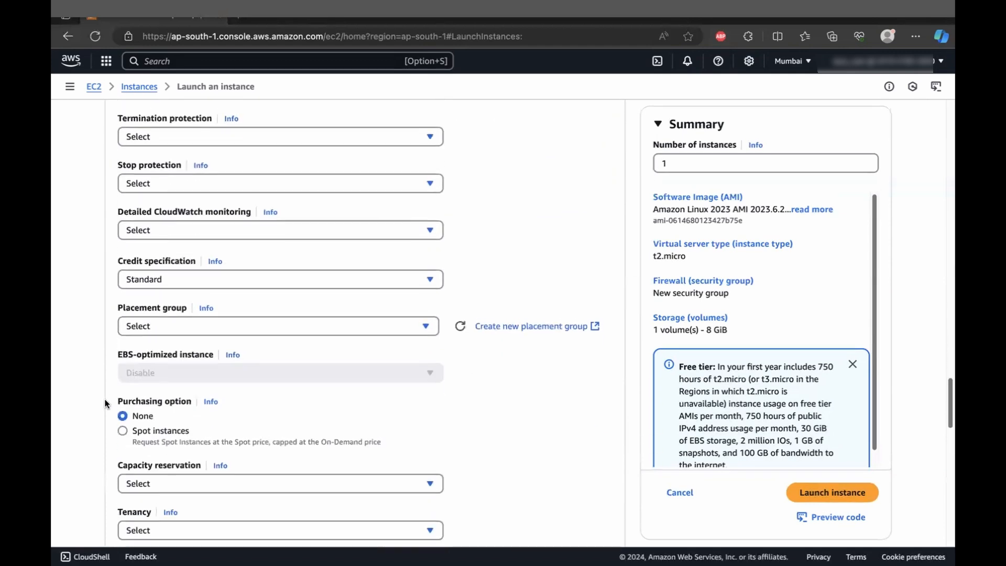
scroll(104, 404, down, 15)
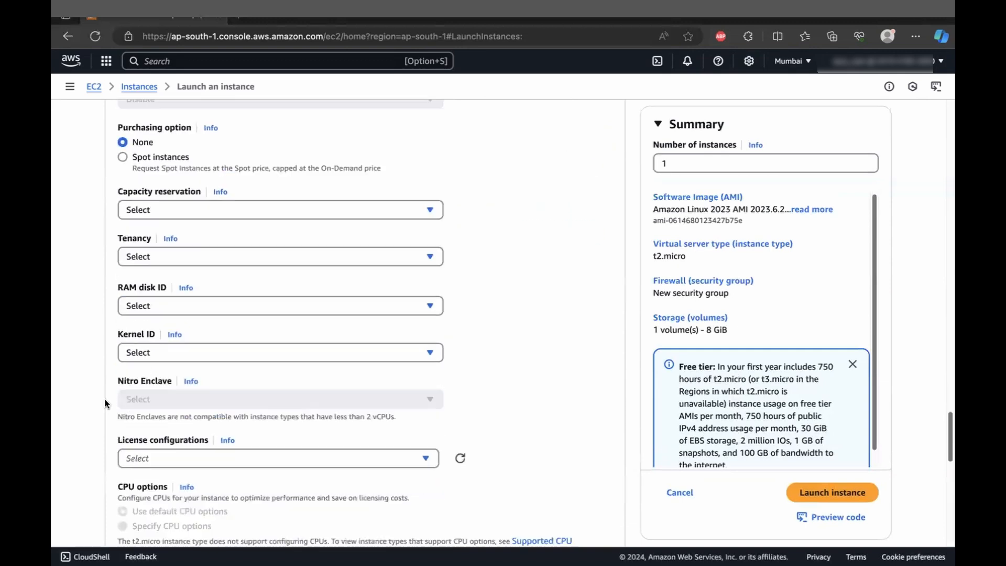
scroll(105, 404, down, 1)
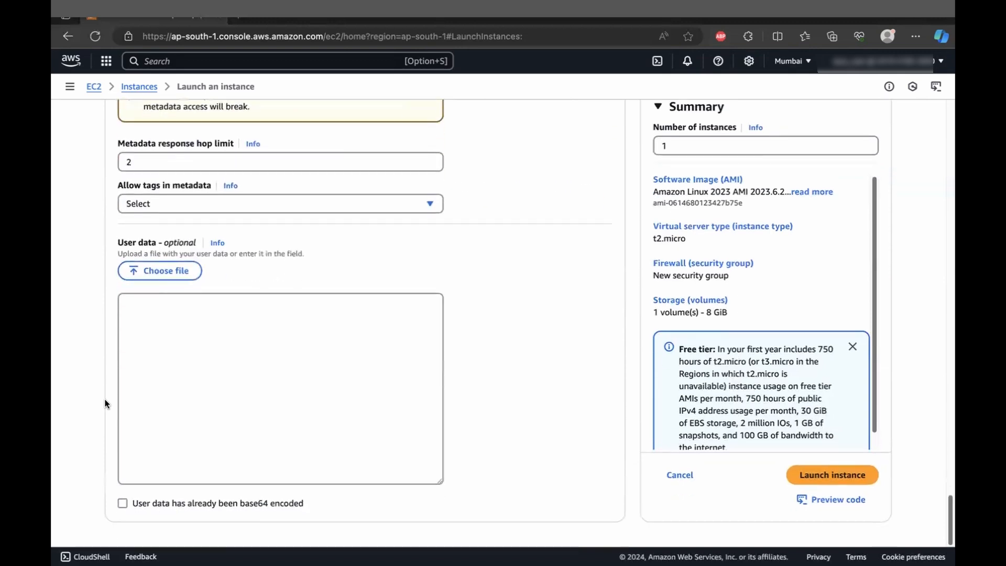
click(832, 475)
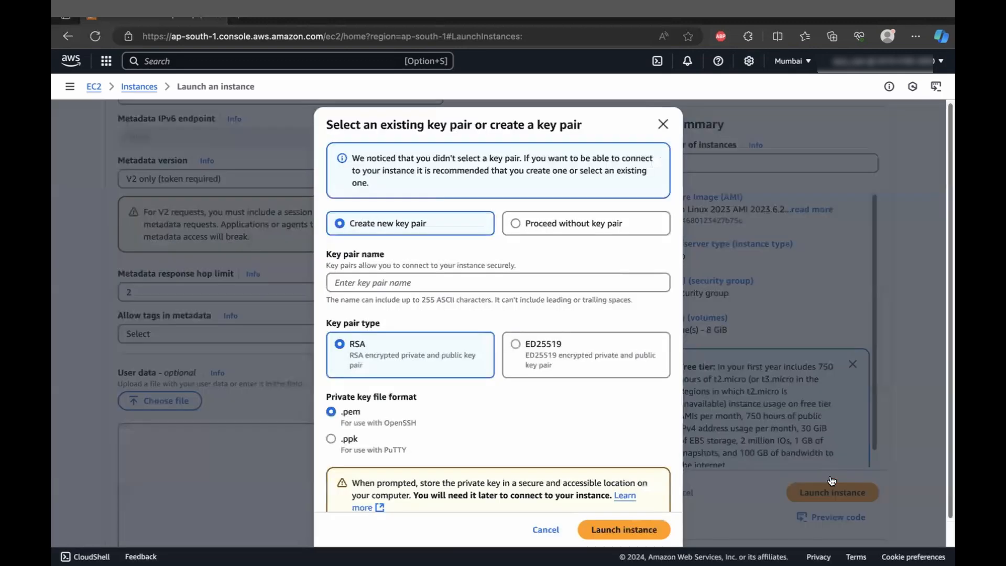
scroll(460, 317, down, 1)
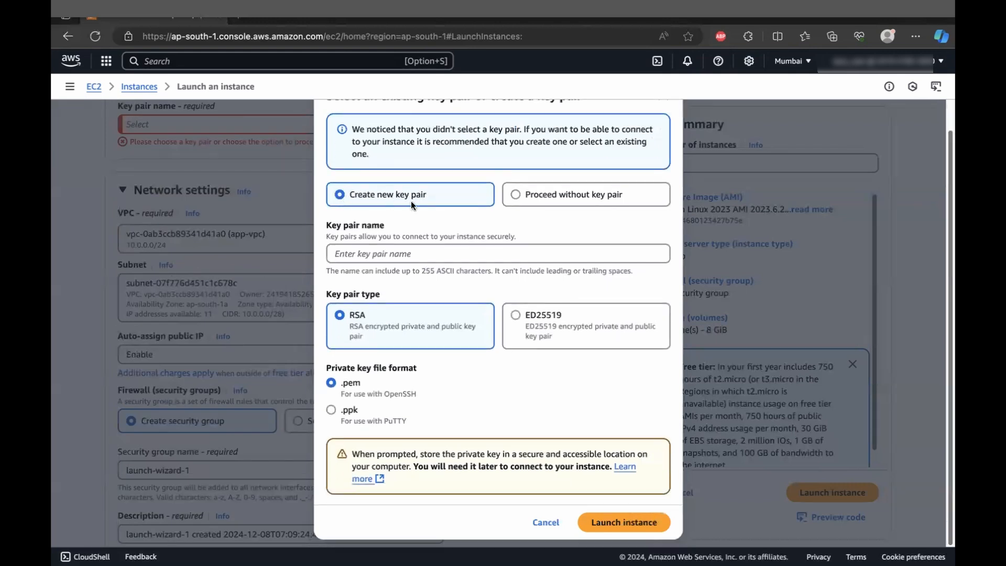
click(527, 192)
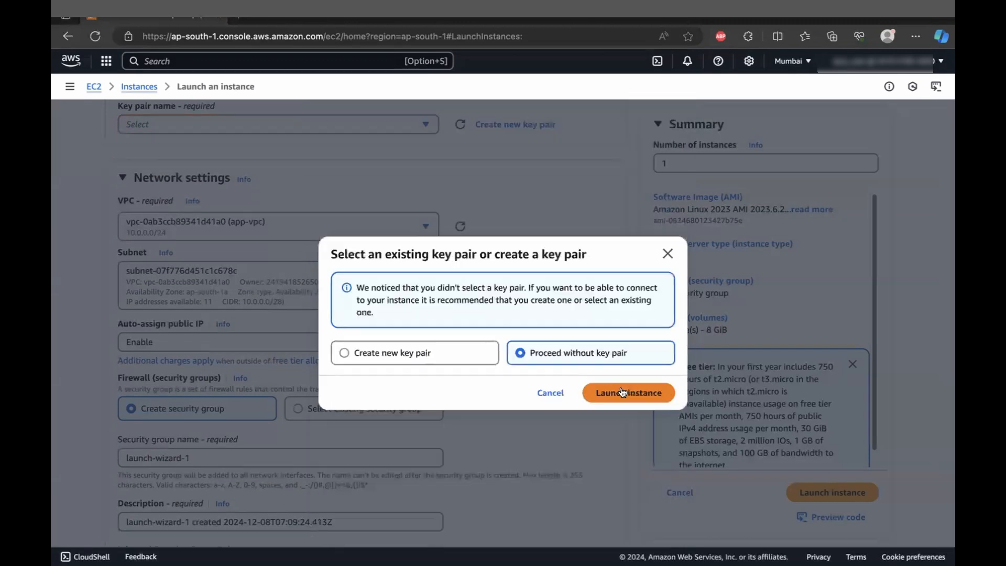
click(623, 393)
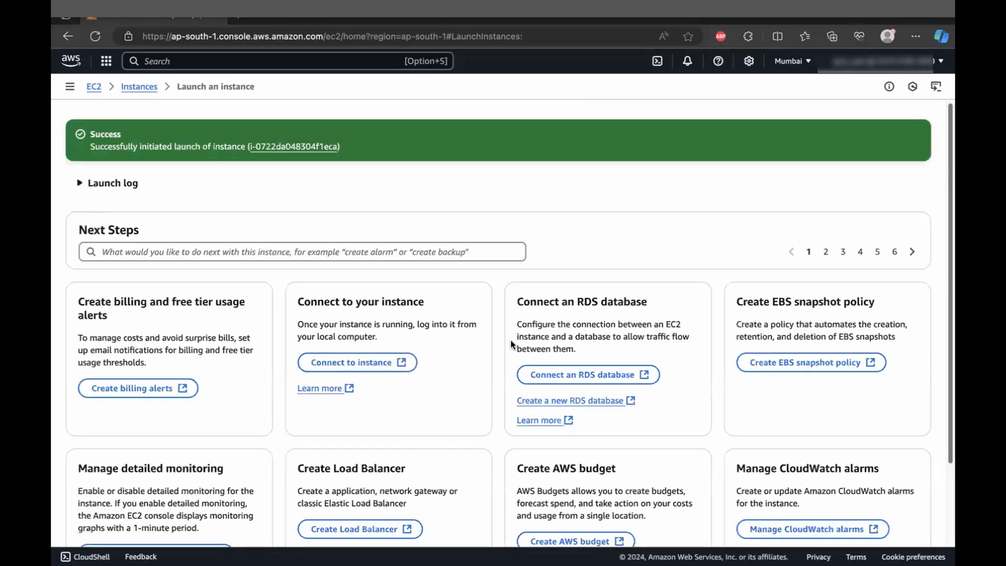
Step: Show the newly launched instance in the Instances list and select it without changing its name
click(302, 146)
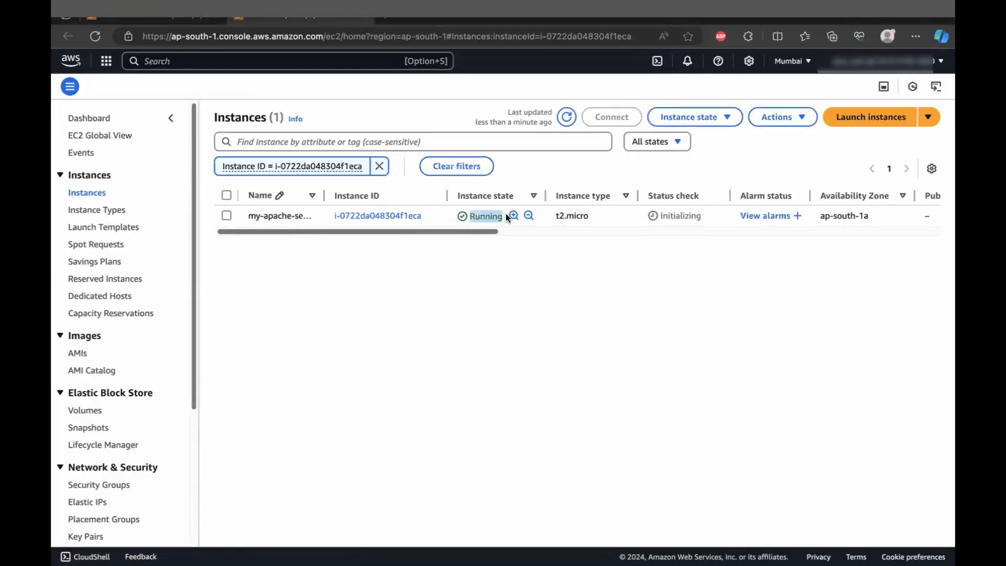
click(323, 216)
click(307, 215)
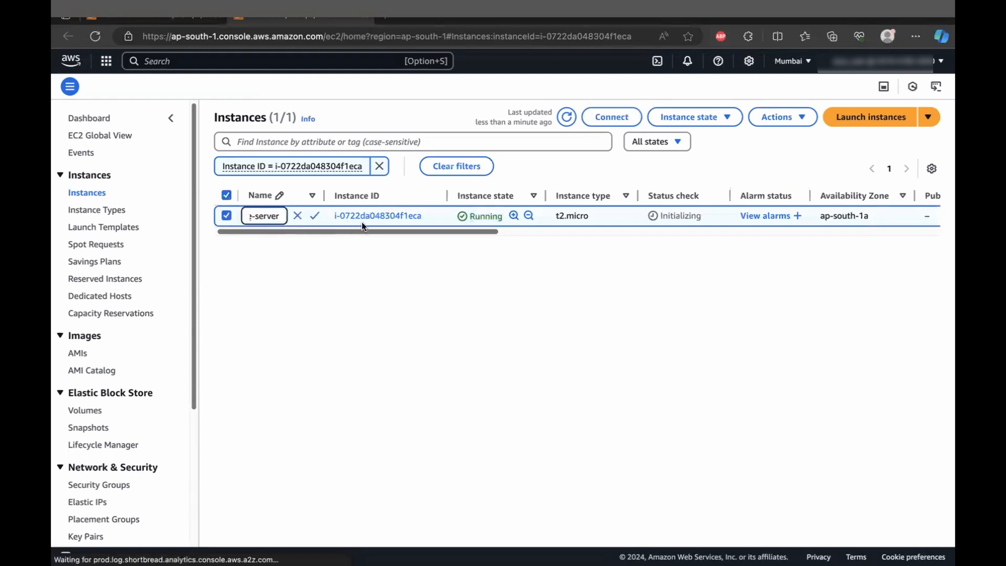
click(430, 215)
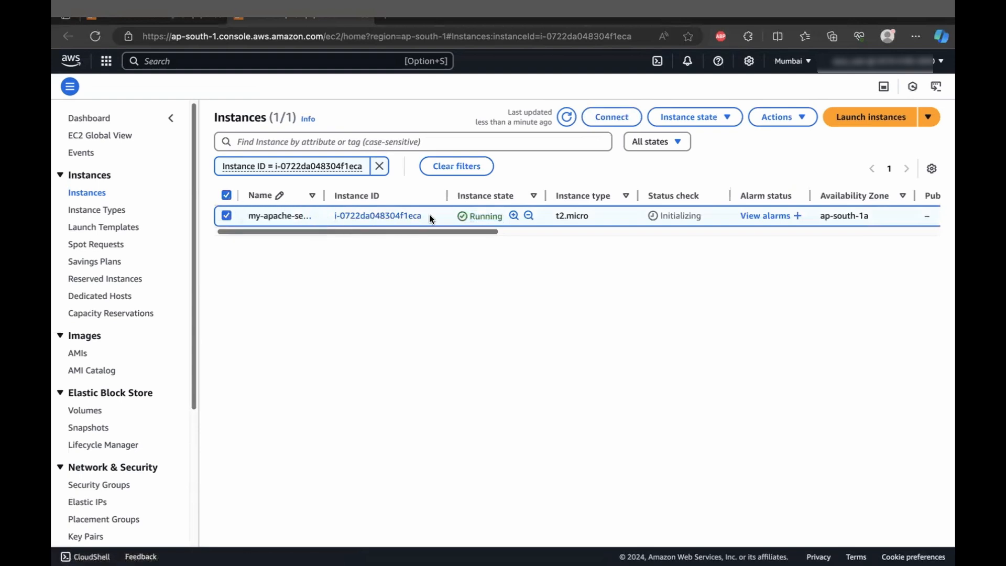
Step: Open the instance's details and check the inbound and outbound rules of its security configuration
click(409, 216)
scroll(397, 295, down, 2)
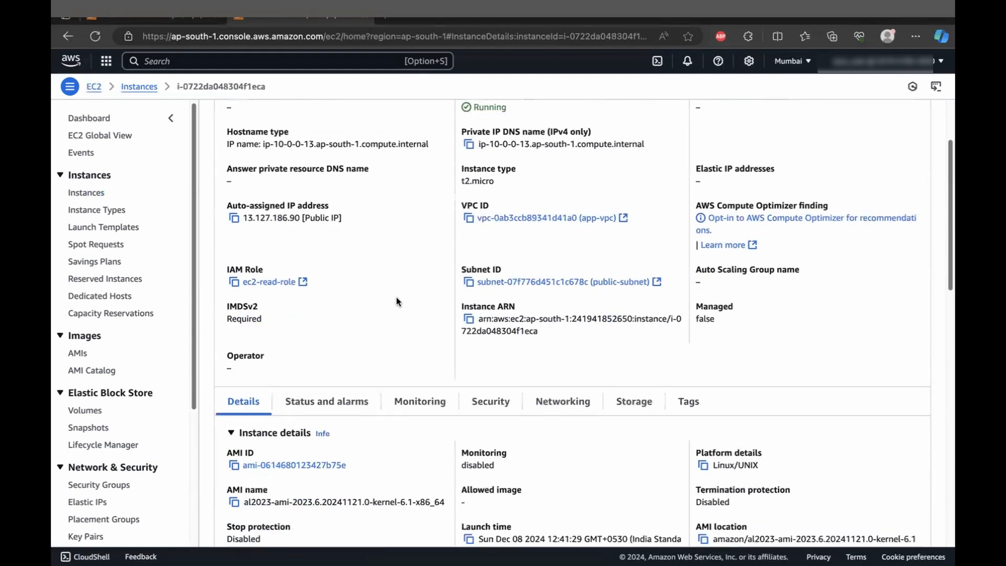
scroll(397, 298, down, 4)
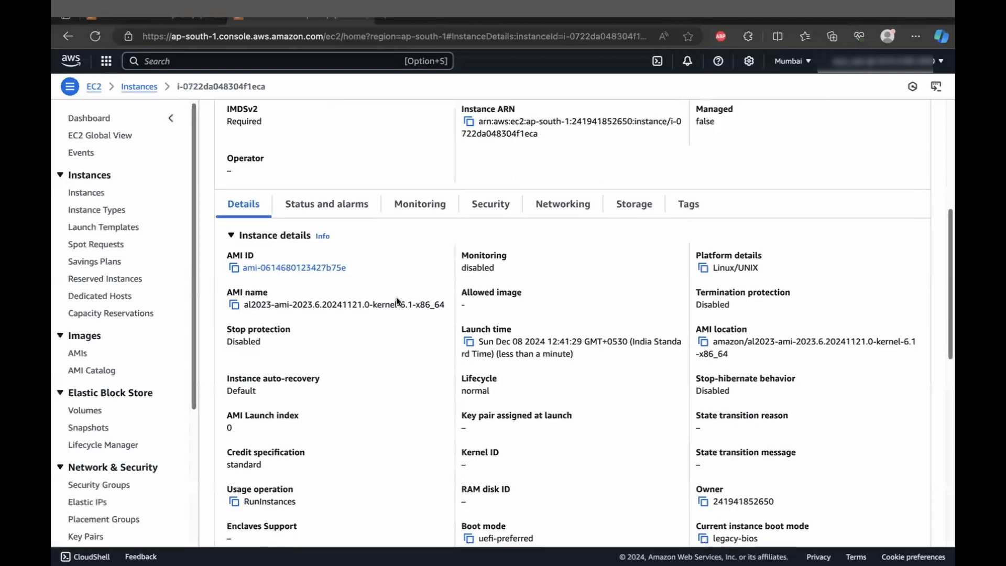
click(495, 208)
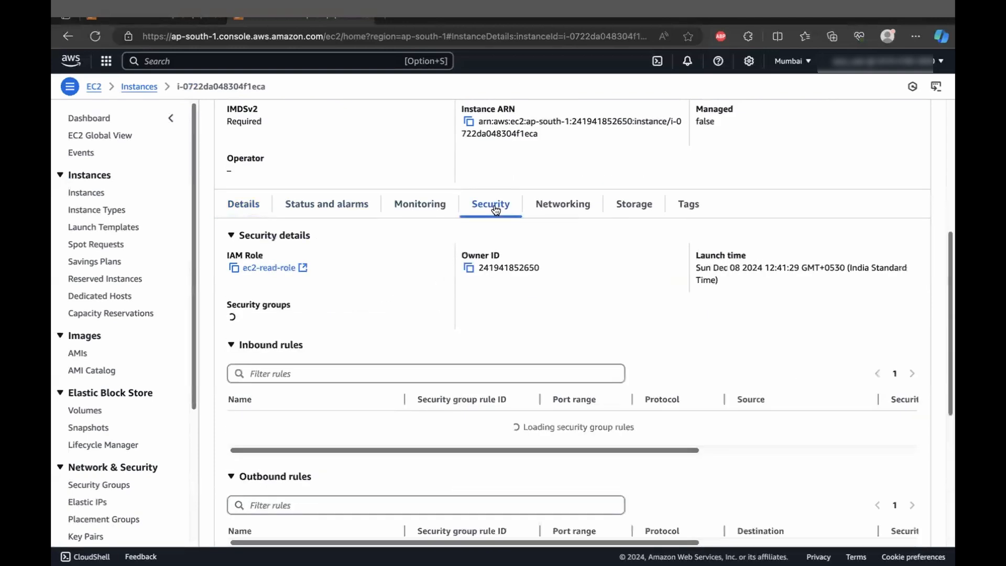
scroll(514, 333, down, 3)
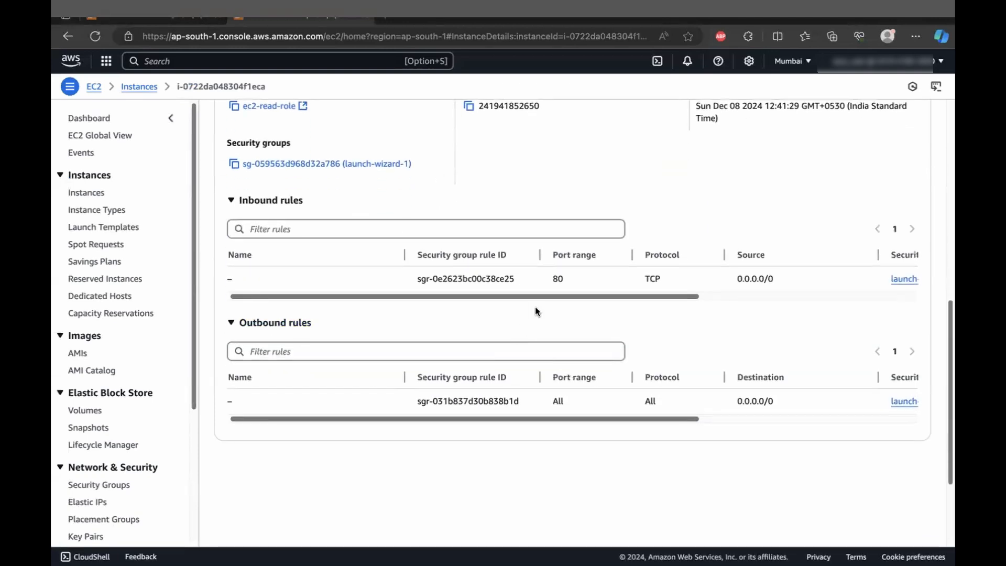
Step: Open the launch-wizard-1 security group's inbound rules for editing and add a new rule
scroll(536, 306, up, 5)
click(379, 418)
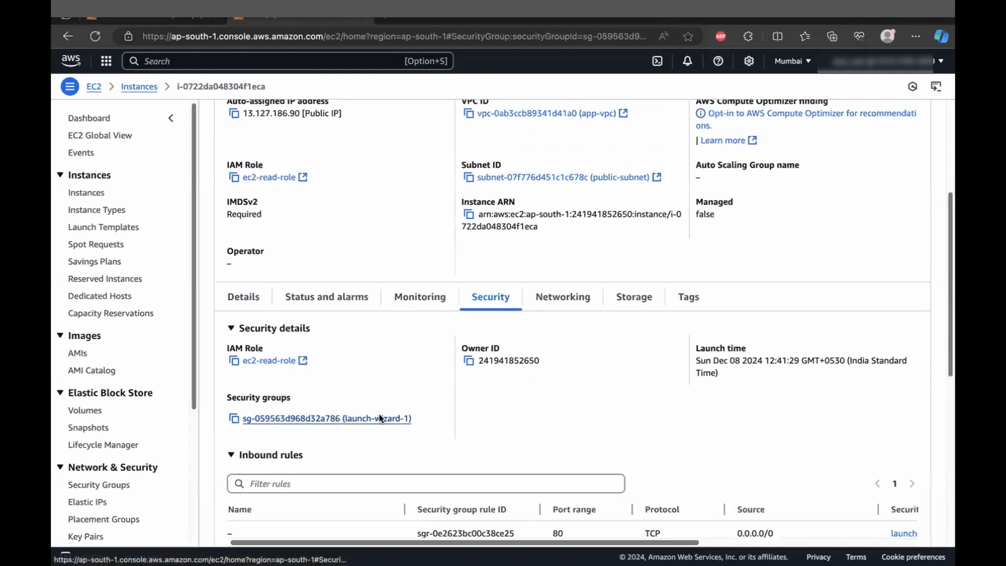
click(848, 342)
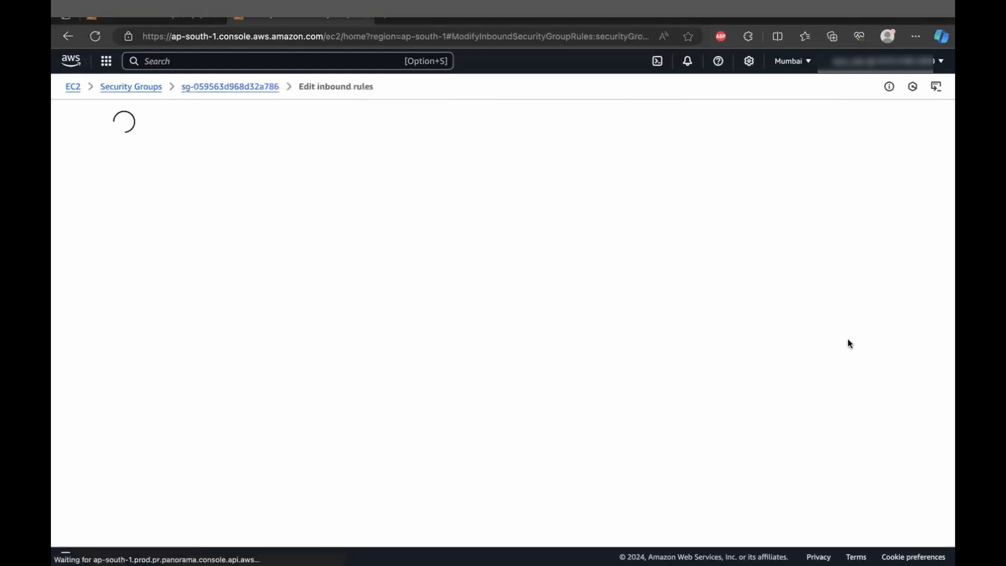
click(159, 295)
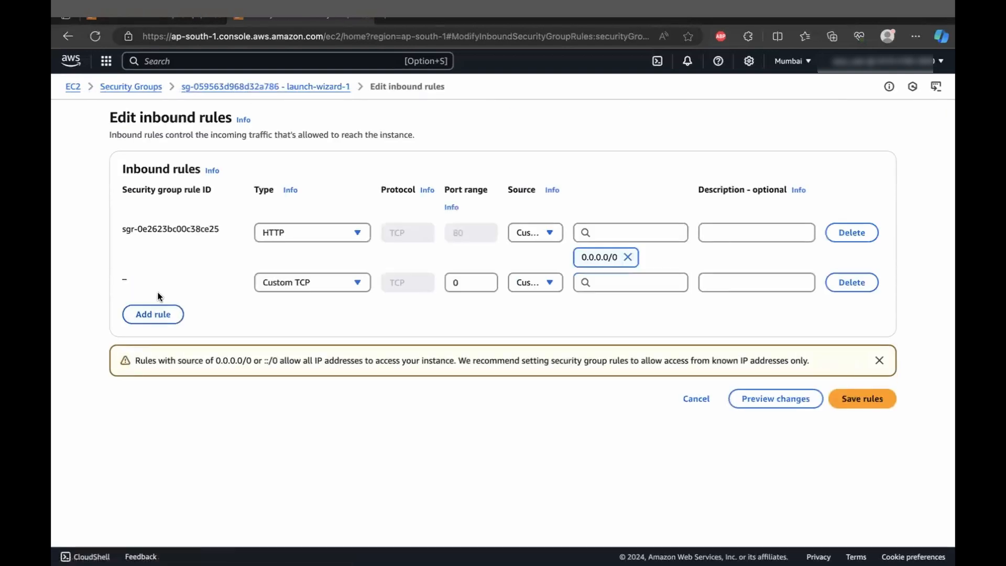
Step: Set the new inbound rule to type SSH with source Anywhere-IPv4 and save the rules
click(342, 282)
text(ss)
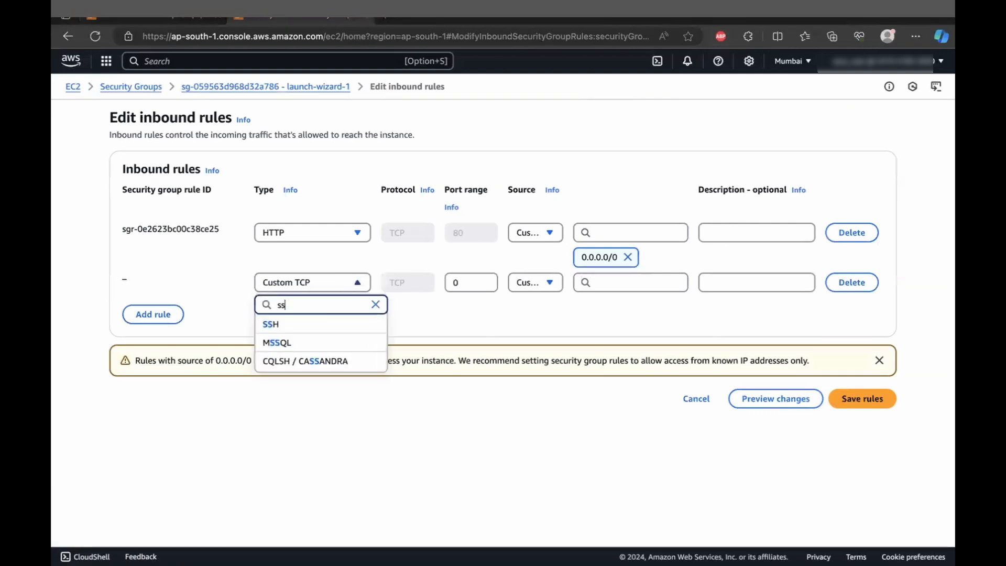
click(320, 332)
click(549, 284)
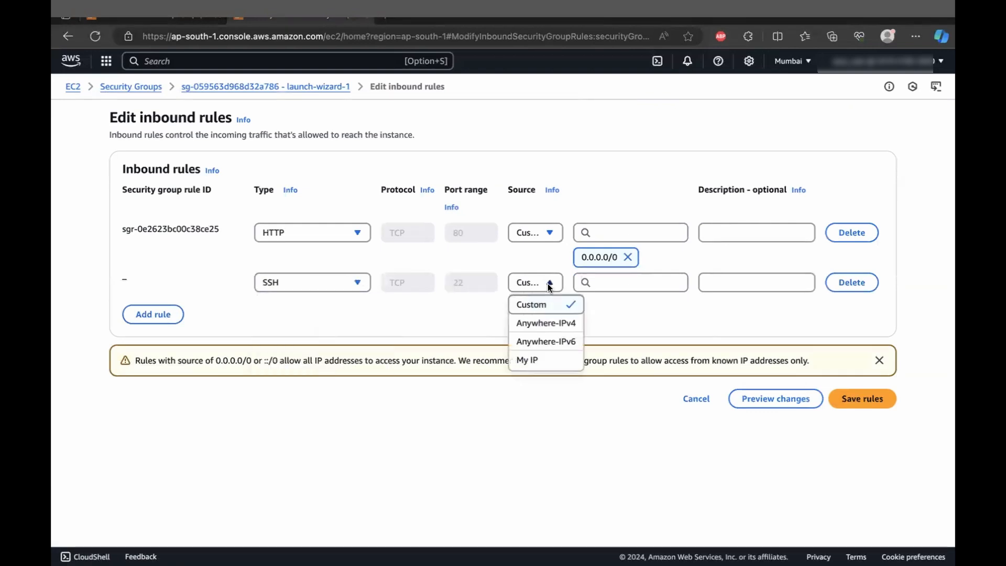
click(548, 323)
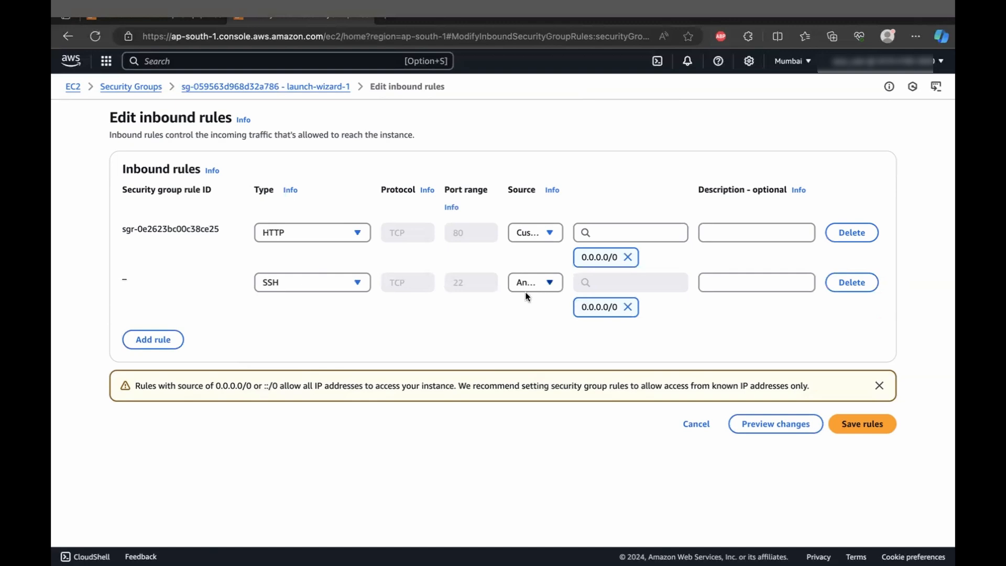
click(858, 423)
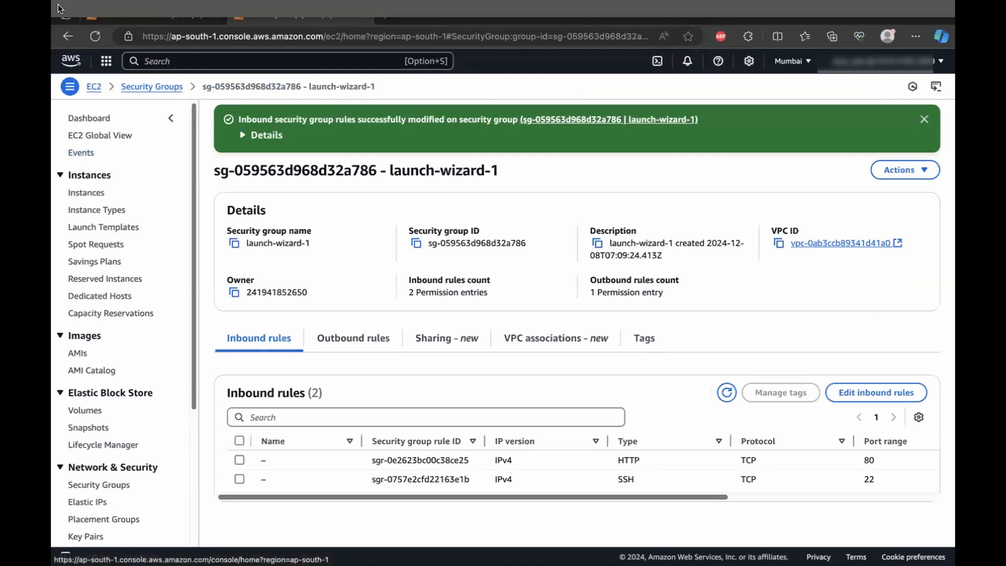
Step: Return to the Instances list and connect to my-apache-server through EC2 Instance Connect as ec2-user
click(67, 36)
click(67, 36)
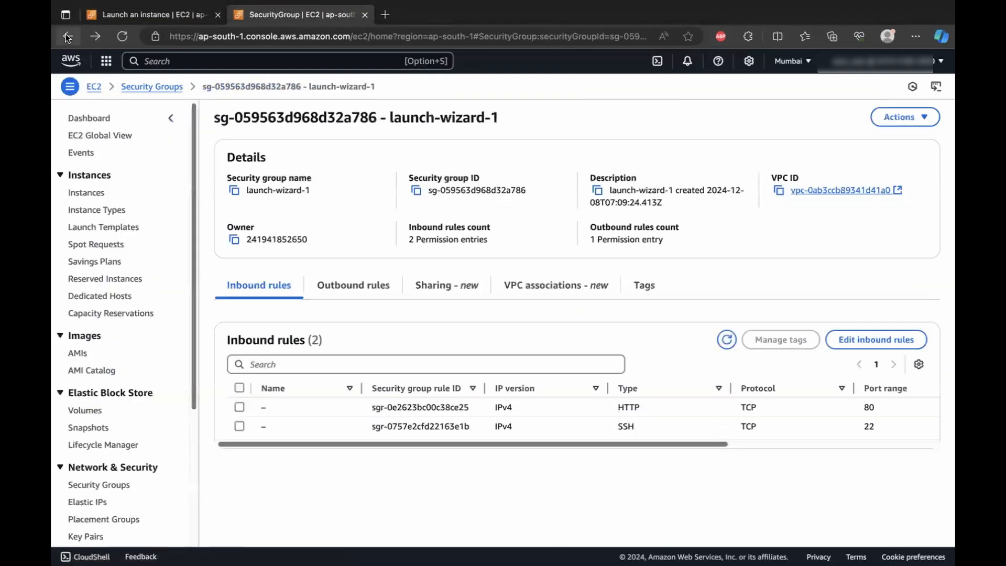
click(66, 36)
click(65, 33)
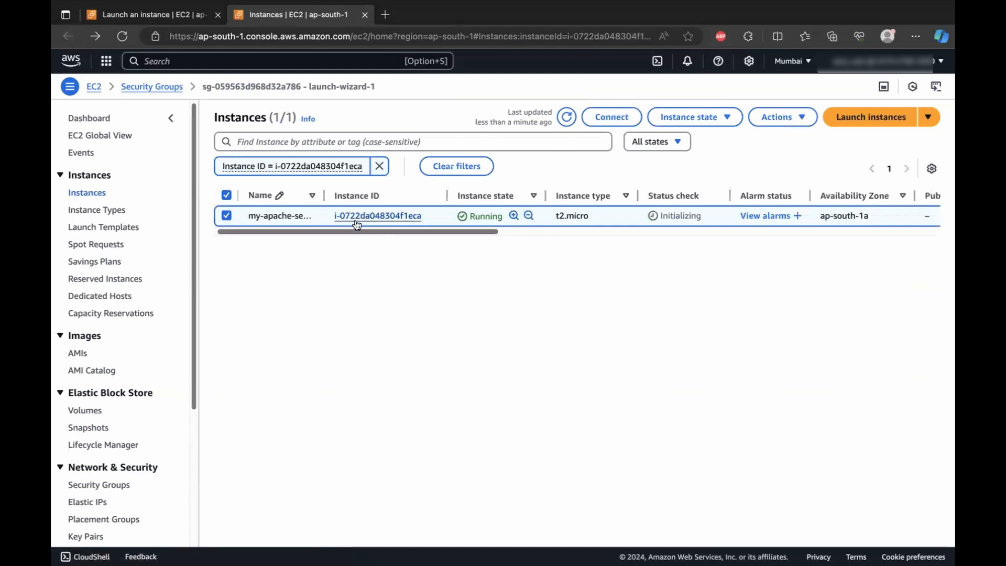
click(613, 119)
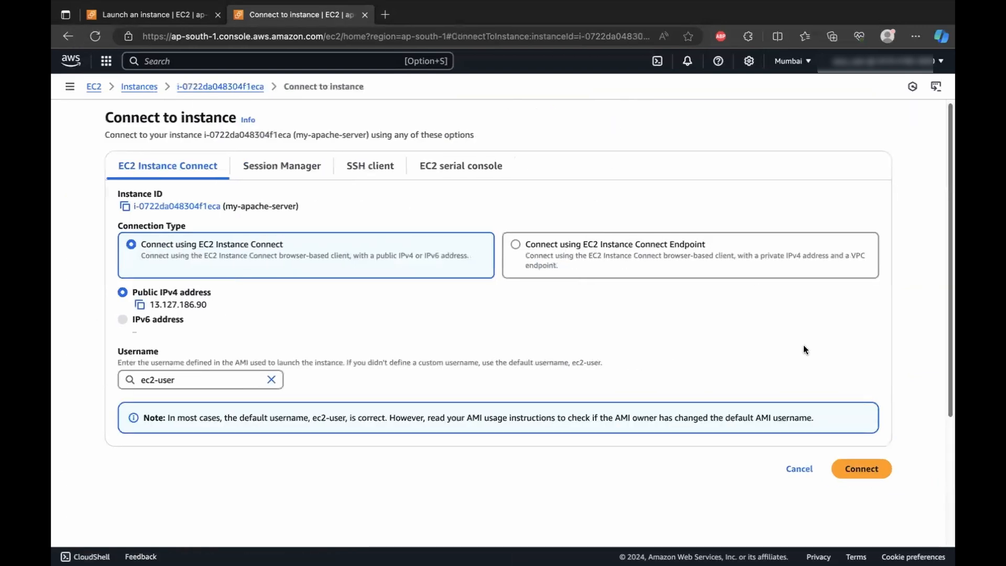
click(875, 466)
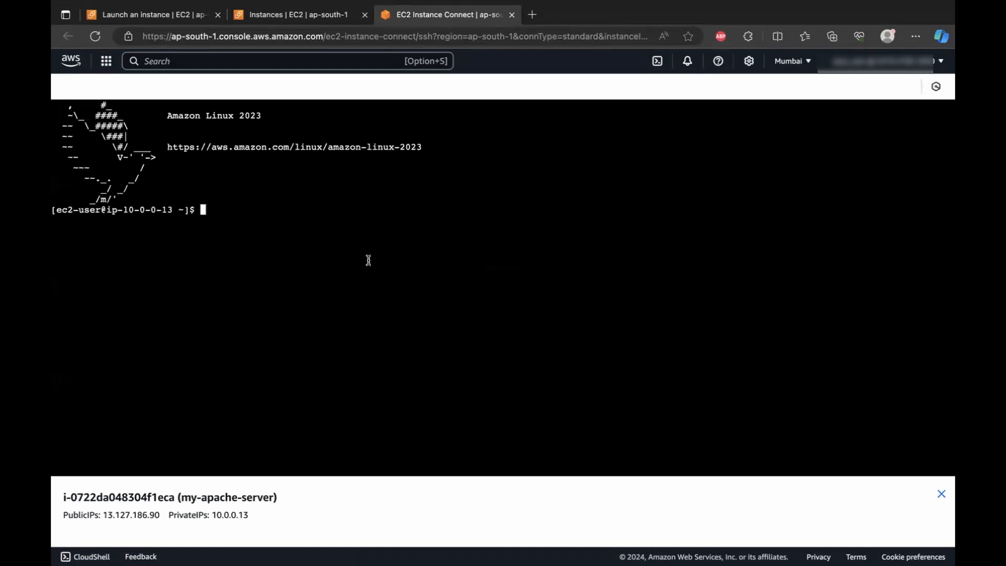
Step: Create apache.sh in vi with #!/bin/bash and the sudo commands yum update -y, yum install -y httpd, and systemctl start, enable and status httpd
text(vi apache.sh)
key(Return)
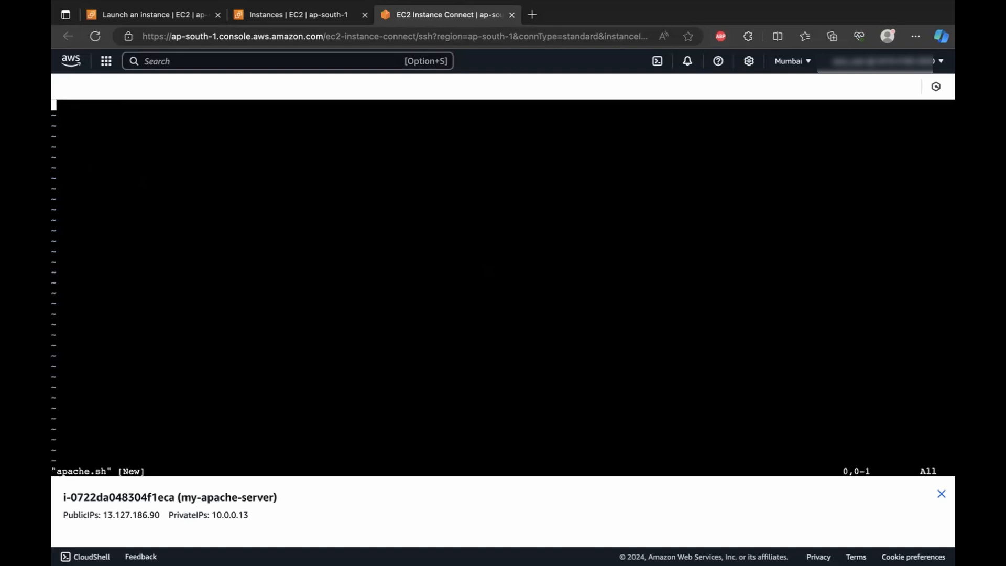
text(i)
text(#!)
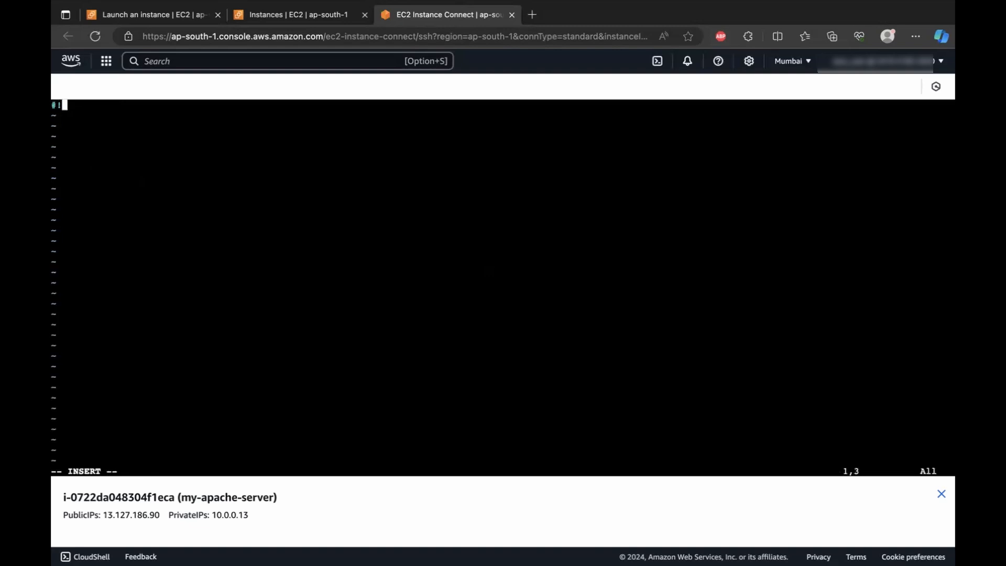
text(/bin/bash)
key(Return)
text(sudo yum update -y sudo yum install -y httpd sudo systemctl start httpd sudo systemctl enable httpd sudo systemctl status httpd)
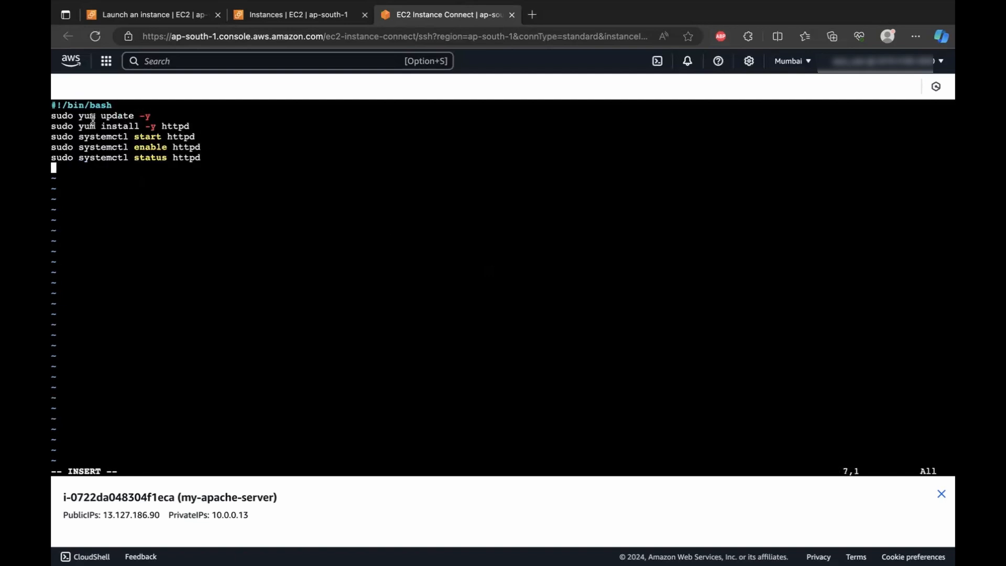
Step: Review the script's update, install, start, enable and status commands line by line
drag(52, 116, 154, 116)
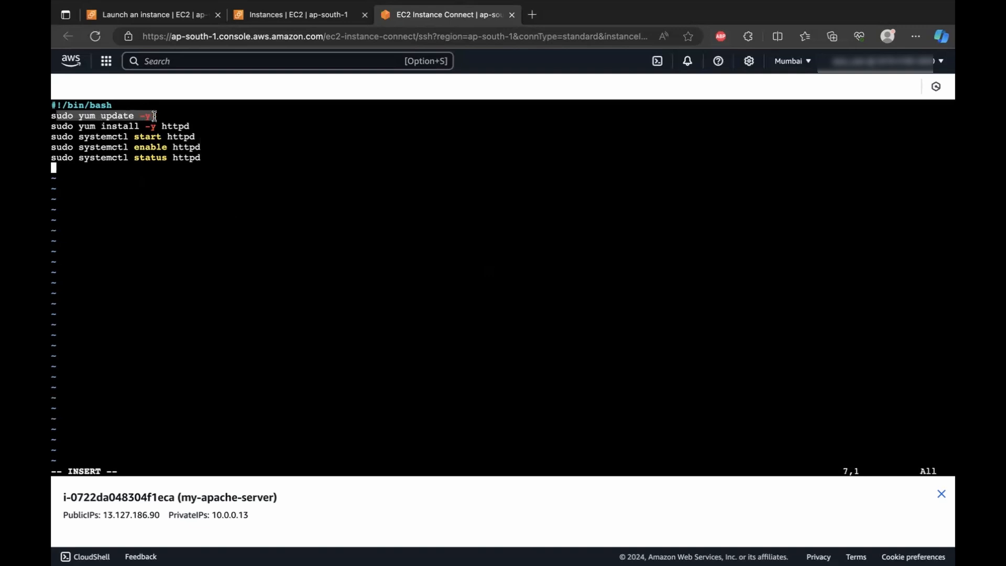
click(197, 127)
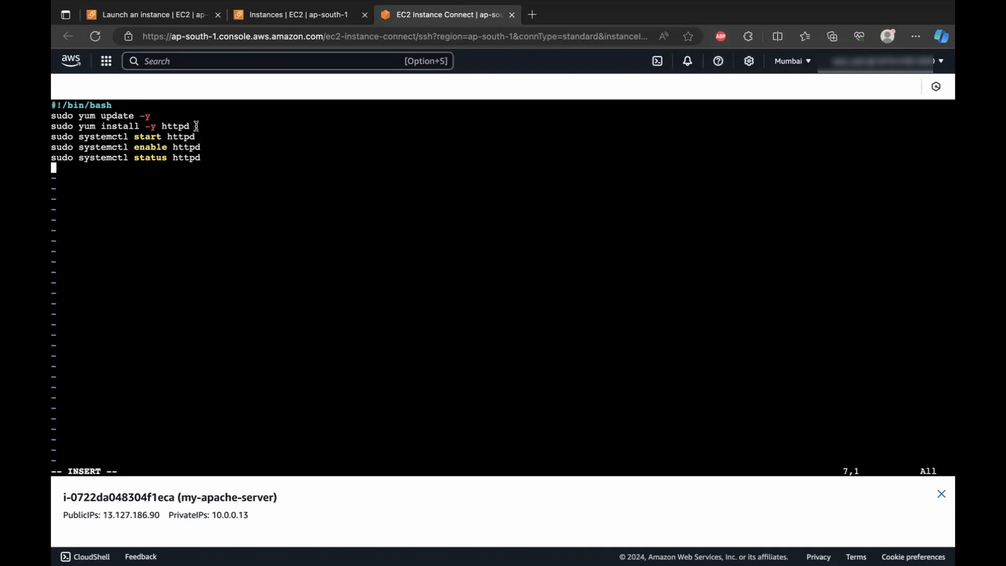
drag(197, 127, 53, 131)
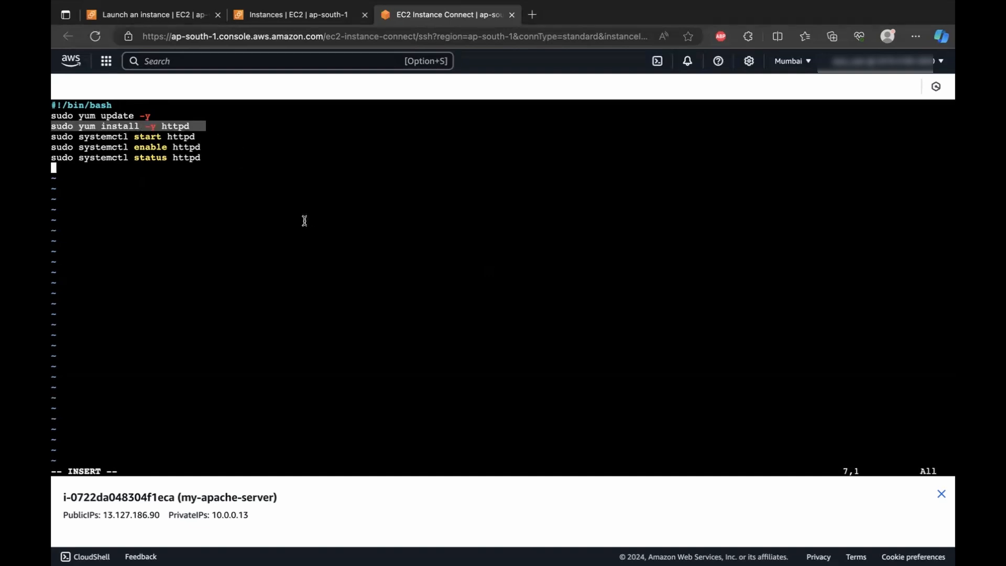
drag(74, 137, 199, 136)
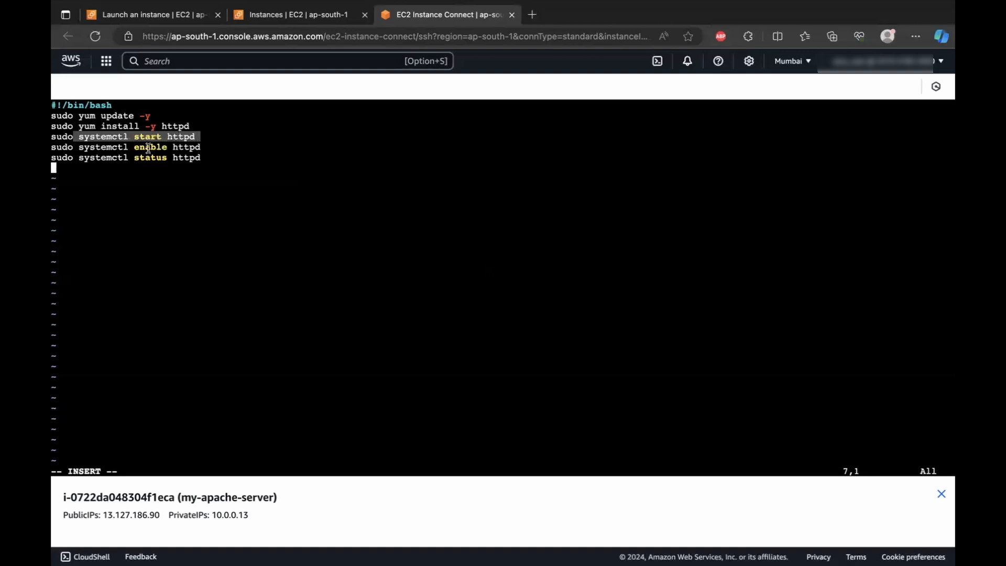
drag(134, 148, 204, 146)
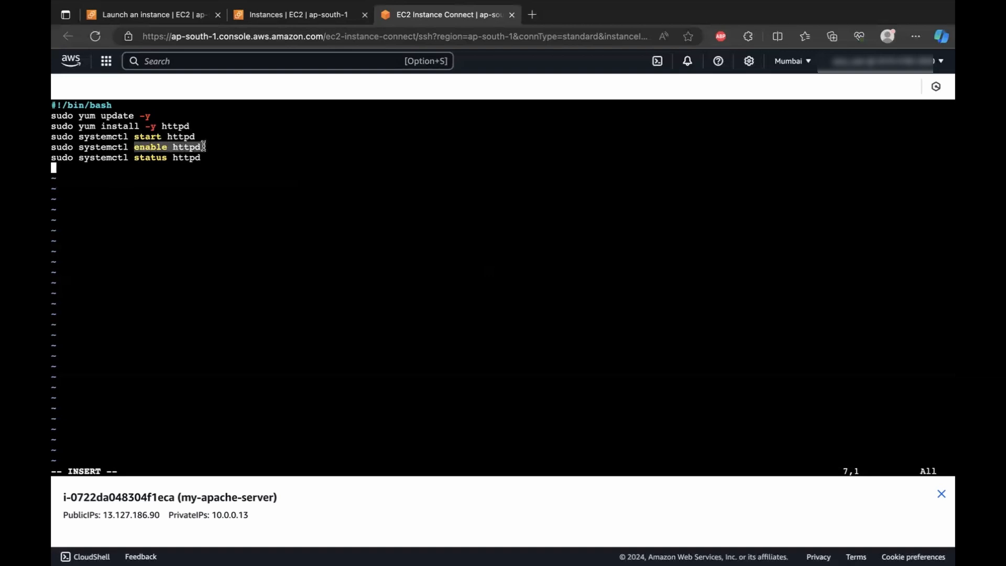
drag(204, 147, 207, 147)
drag(132, 157, 203, 160)
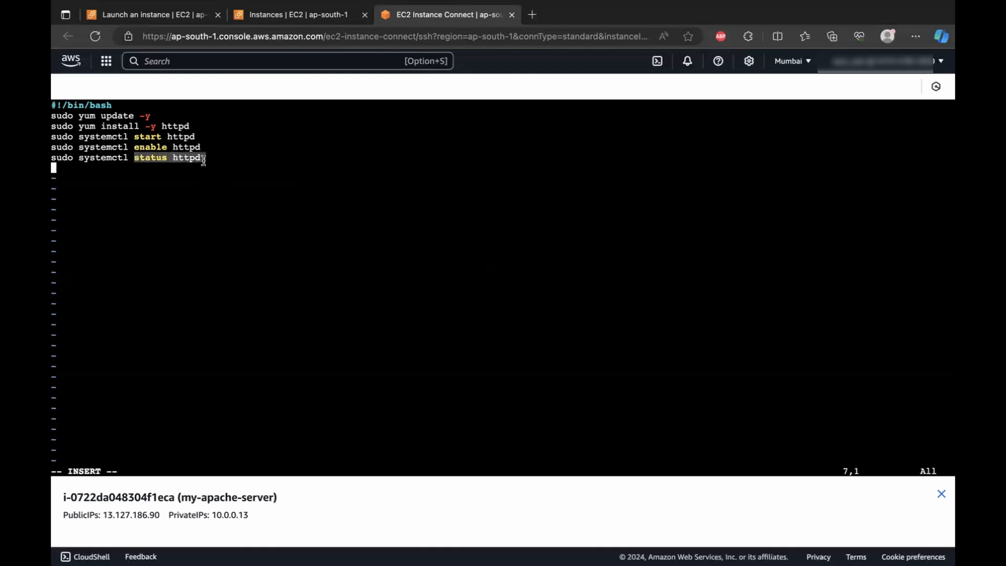
Step: Save apache.sh and quit vi with the wq command
key(Escape)
text(:)
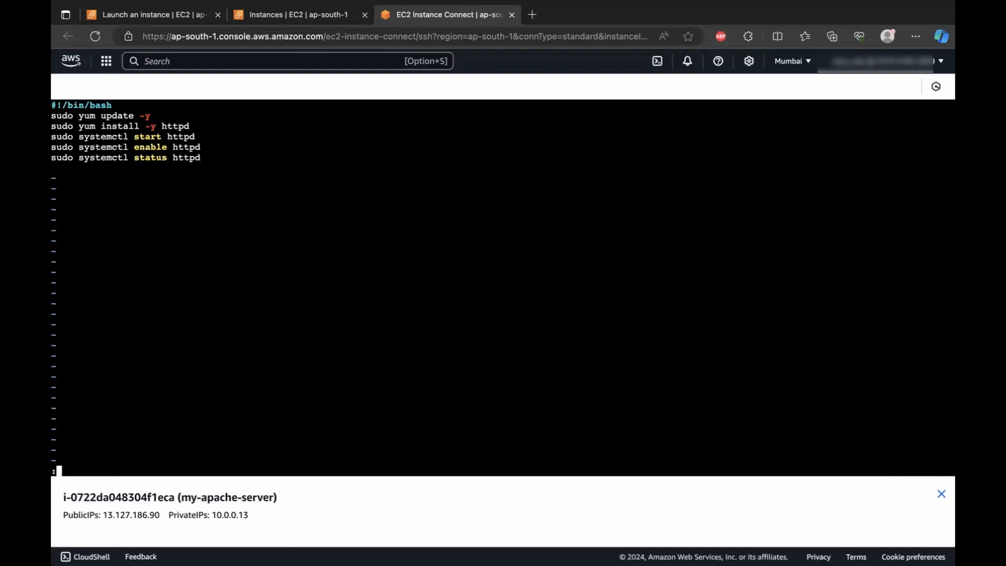
text(wq)
key(Return)
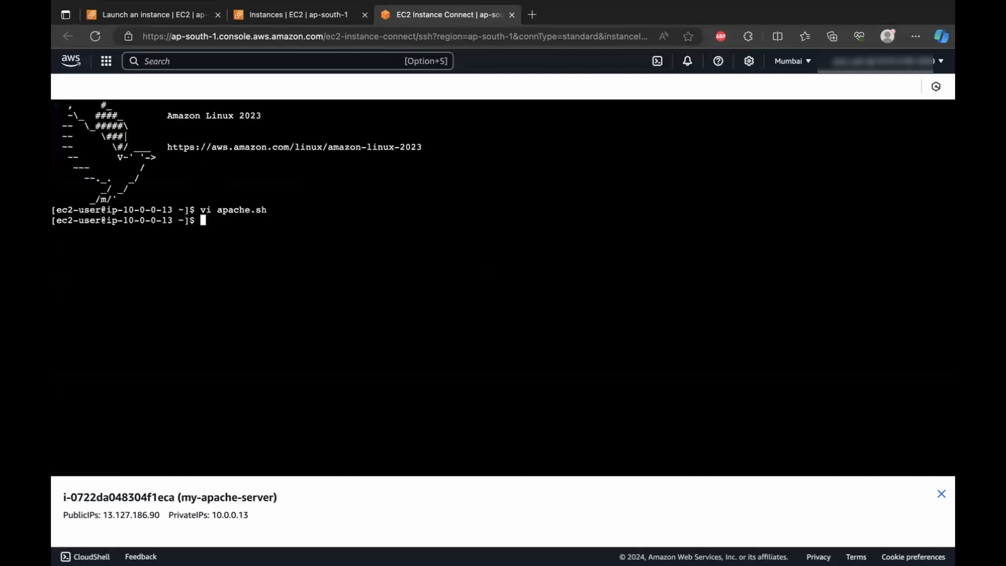
Step: Make apache.sh executable with chmod +x, run it as ./apache.sh, and check the active state of the httpd service
text(chmod +x ./apache.sh)
key(Return)
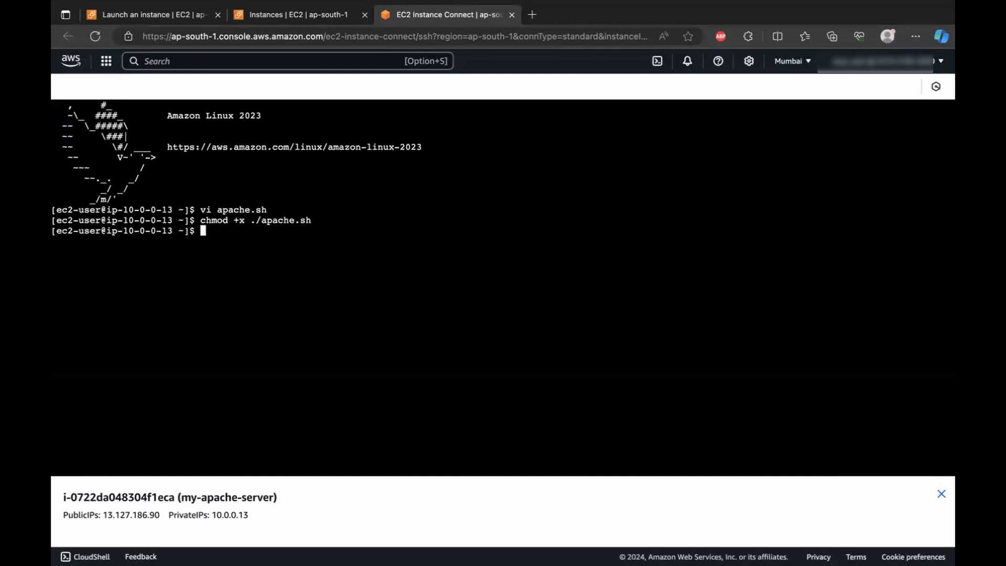
text(./apache.sh)
key(Return)
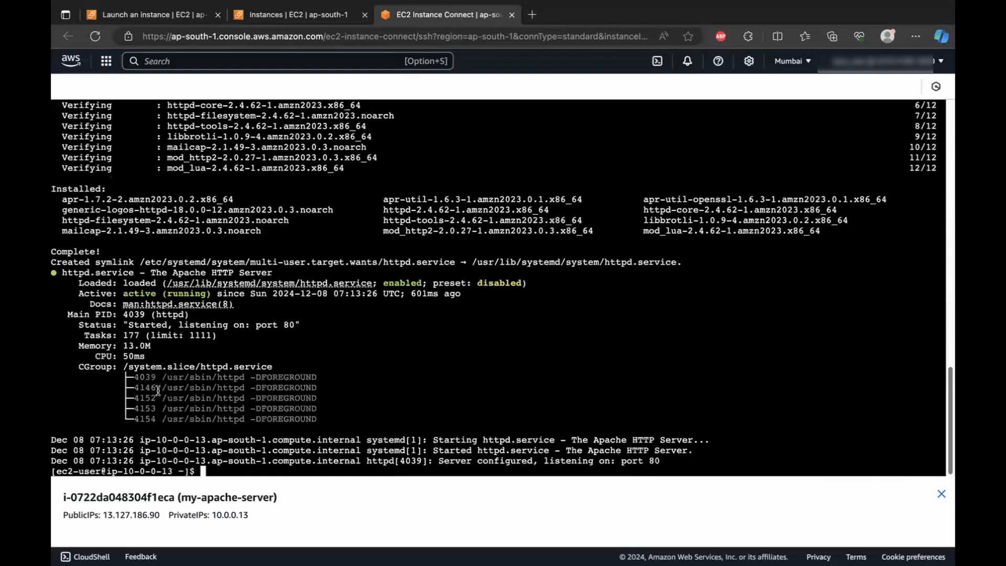
drag(122, 293, 216, 291)
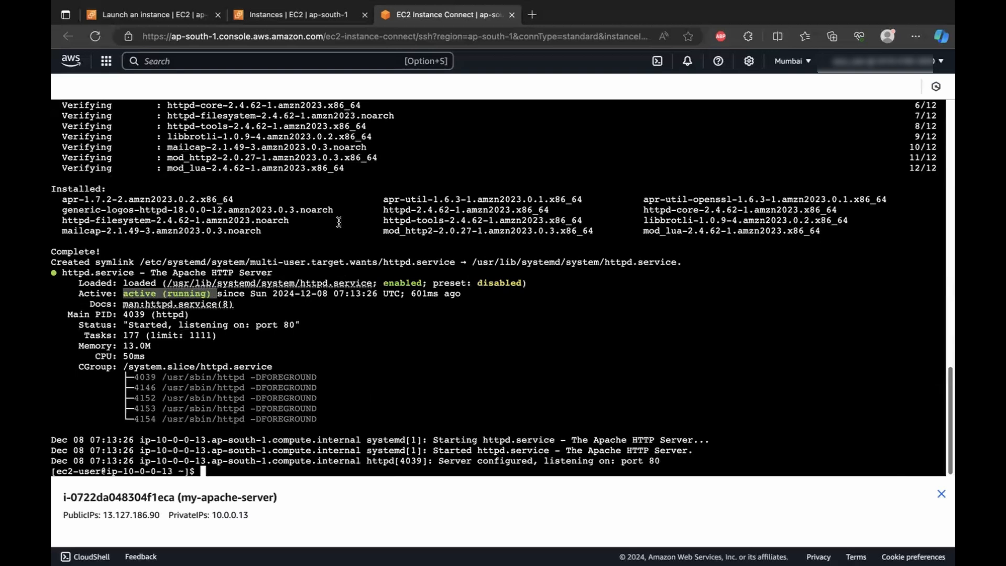
Step: Open my-apache-server's instance details in the EC2 console and copy its auto-assigned public IP address
click(254, 18)
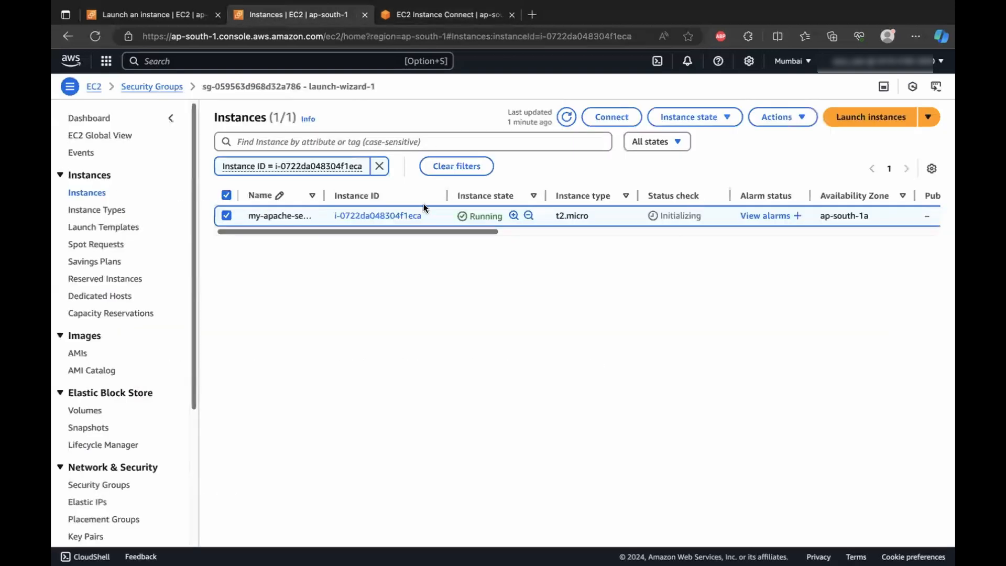
click(383, 215)
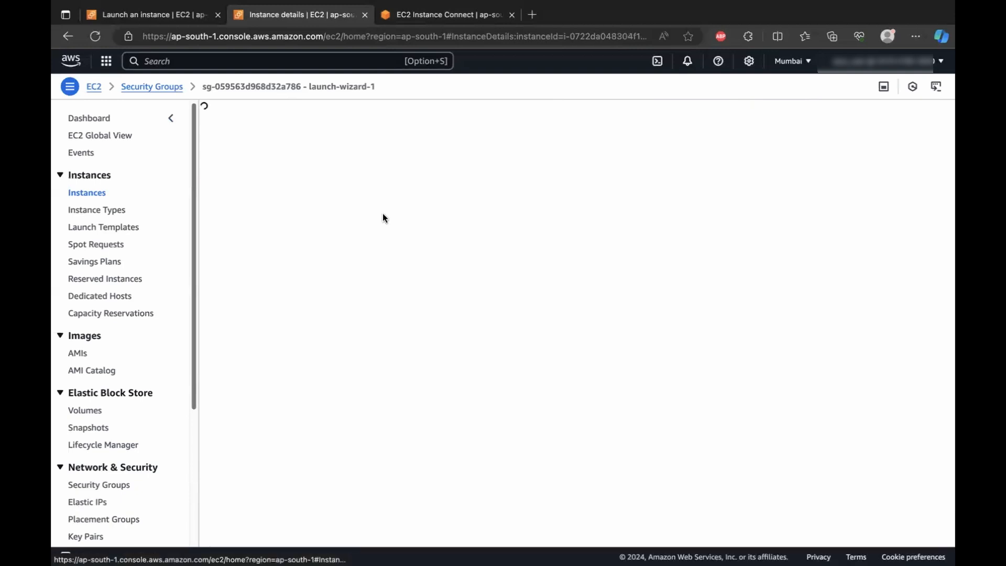
scroll(362, 288, down, 1)
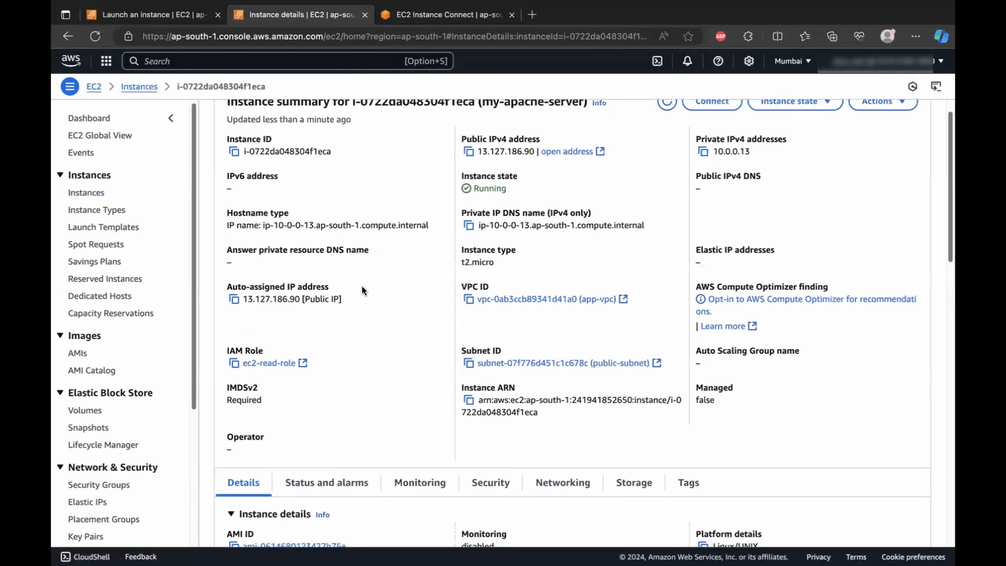
click(237, 299)
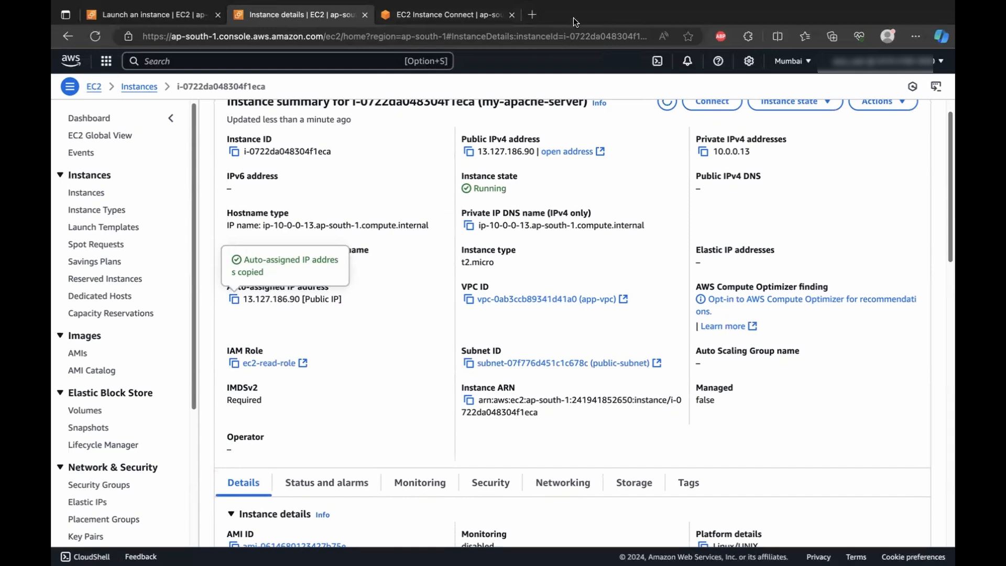
Step: Load the copied IP address 13.127.186.90 in a new browser tab and check the Apache page's heading
click(533, 16)
key(super+v)
key(Return)
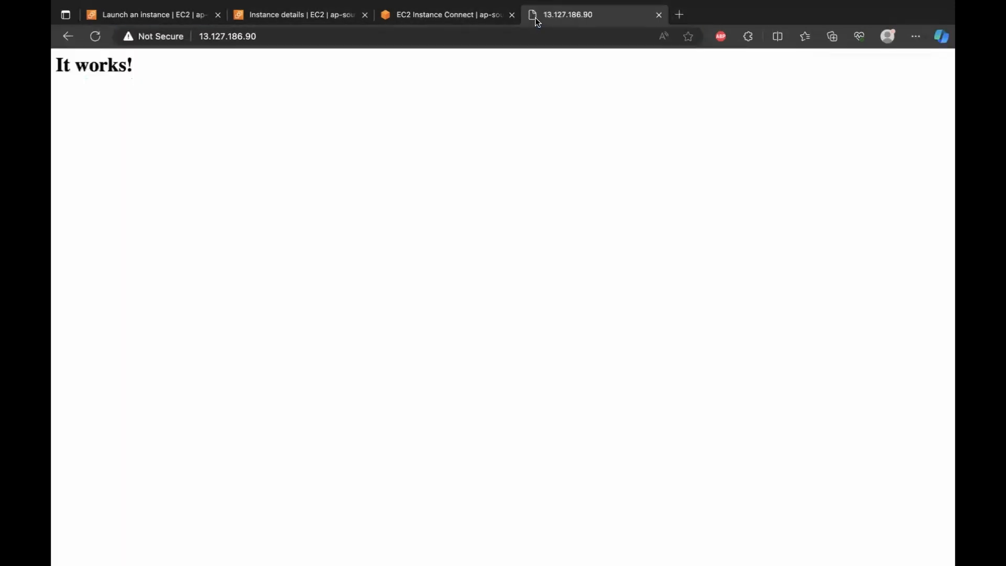
drag(54, 62, 133, 63)
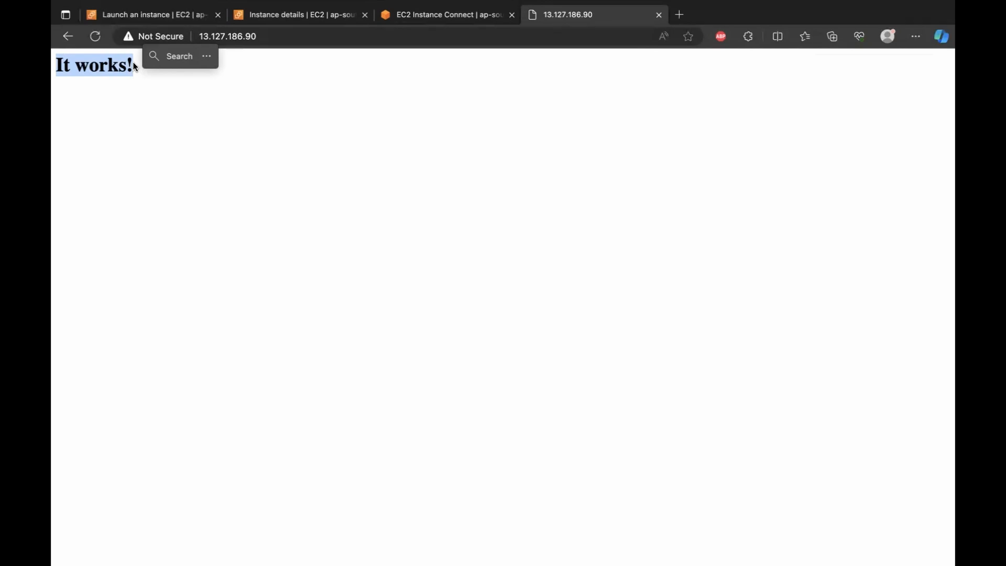
Step: Return to the EC2 console and view the Volumes list
click(271, 14)
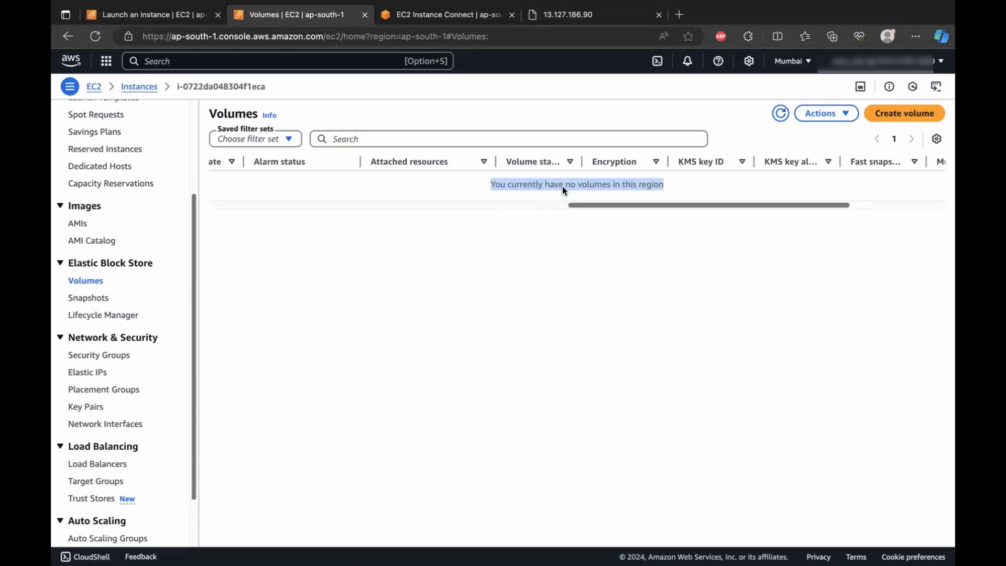